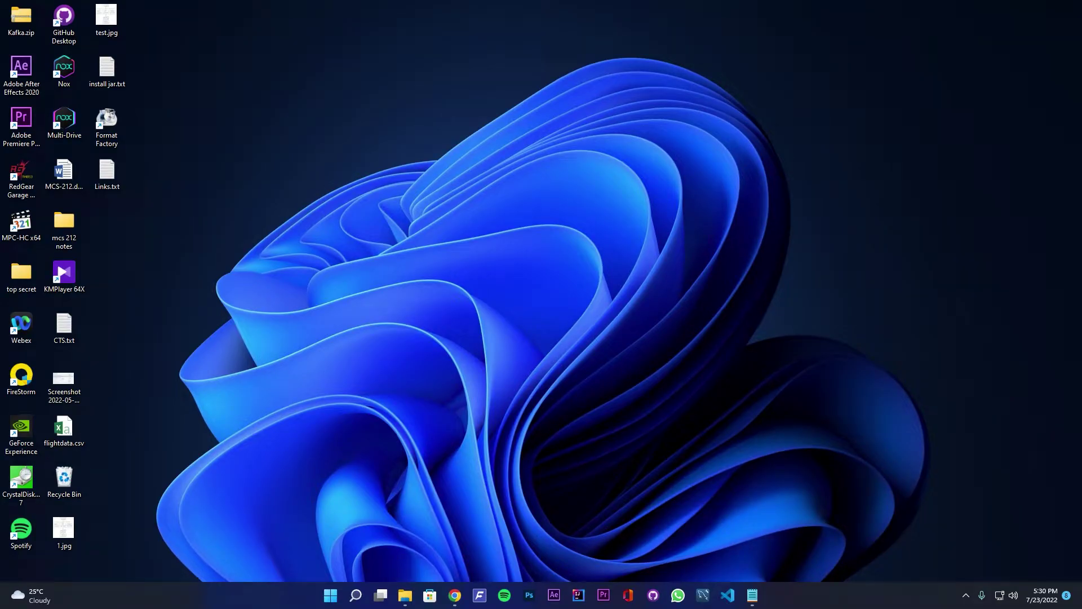
Download the Enmon visualizer skin from the first link in Notepad
{"action": "left_click", "coordinate": [753, 596]}
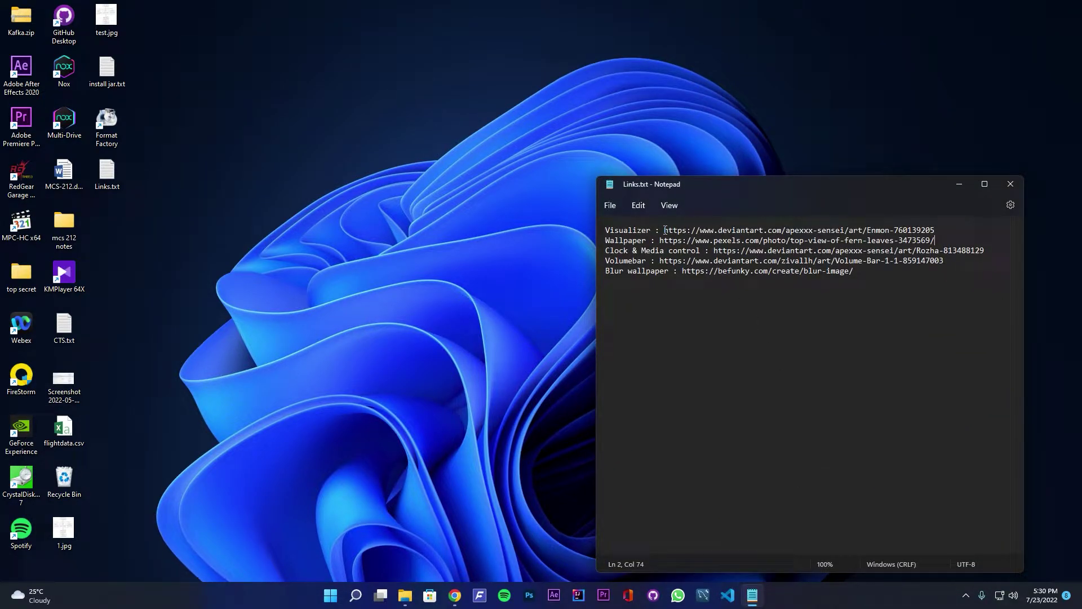
{"action": "left_click_drag", "start_coordinate": [664, 228], "coordinate": [919, 229]}
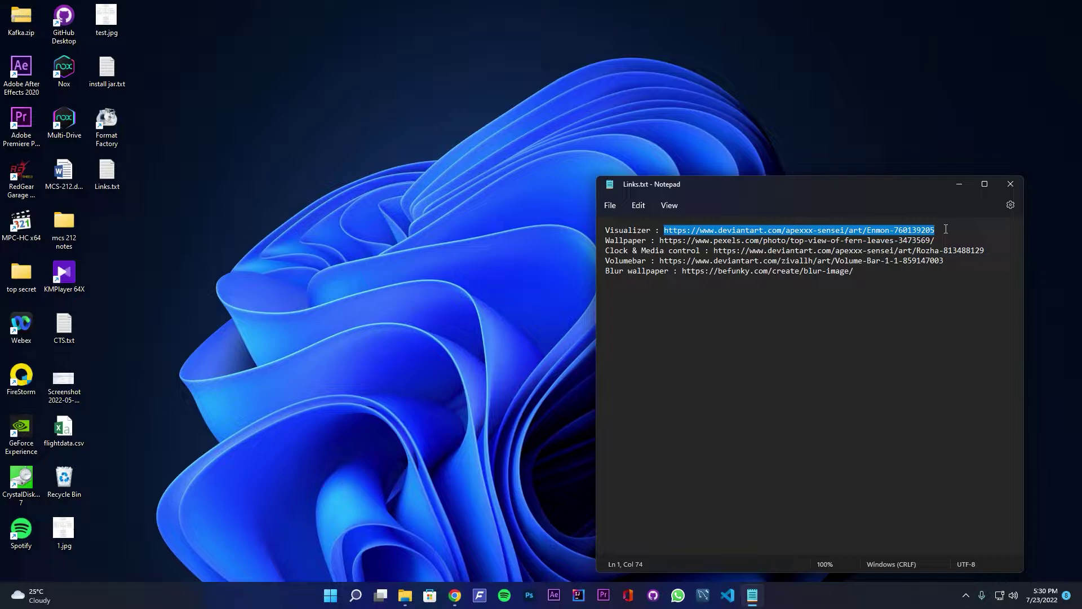
{"action": "right_click", "coordinate": [854, 237]}
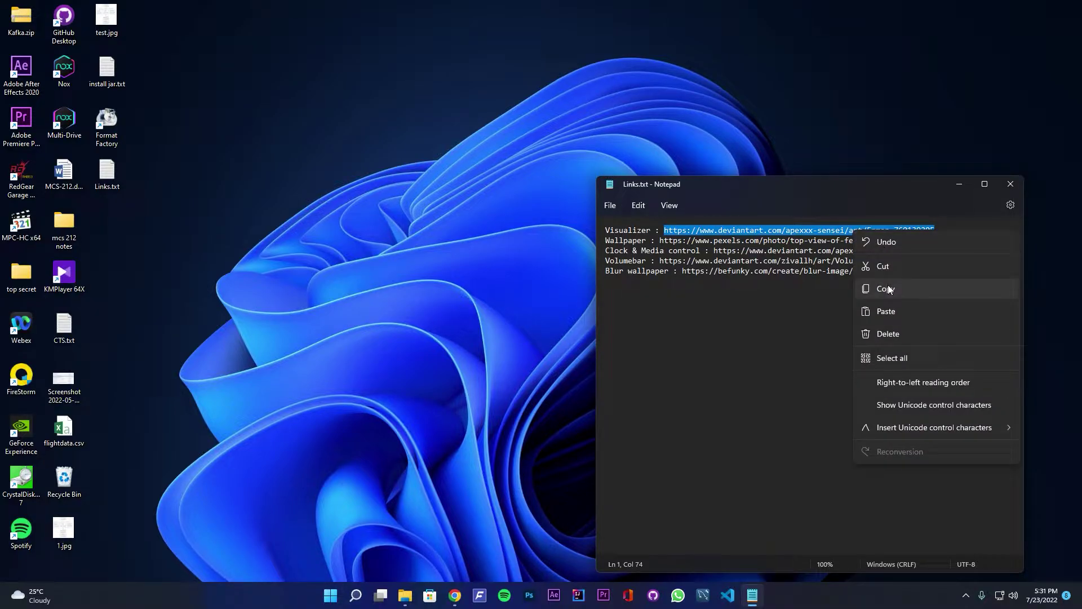
{"action": "left_click", "coordinate": [884, 288]}
{"action": "left_click", "coordinate": [454, 596]}
{"action": "left_click", "coordinate": [106, 30]}
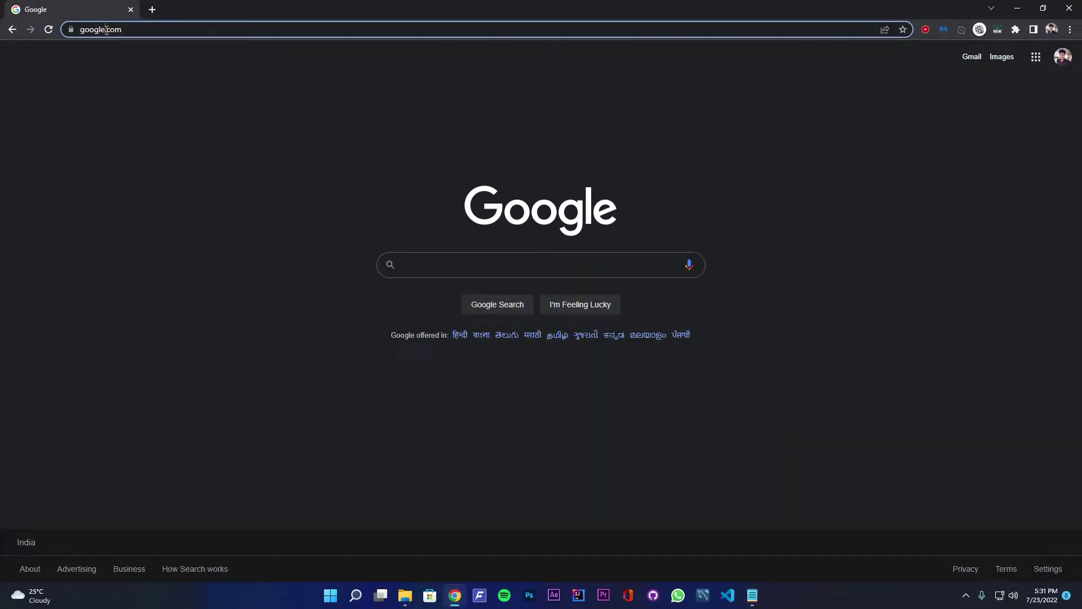
{"action": "key", "text": "ctrl+v"}
{"action": "key", "text": "Return"}
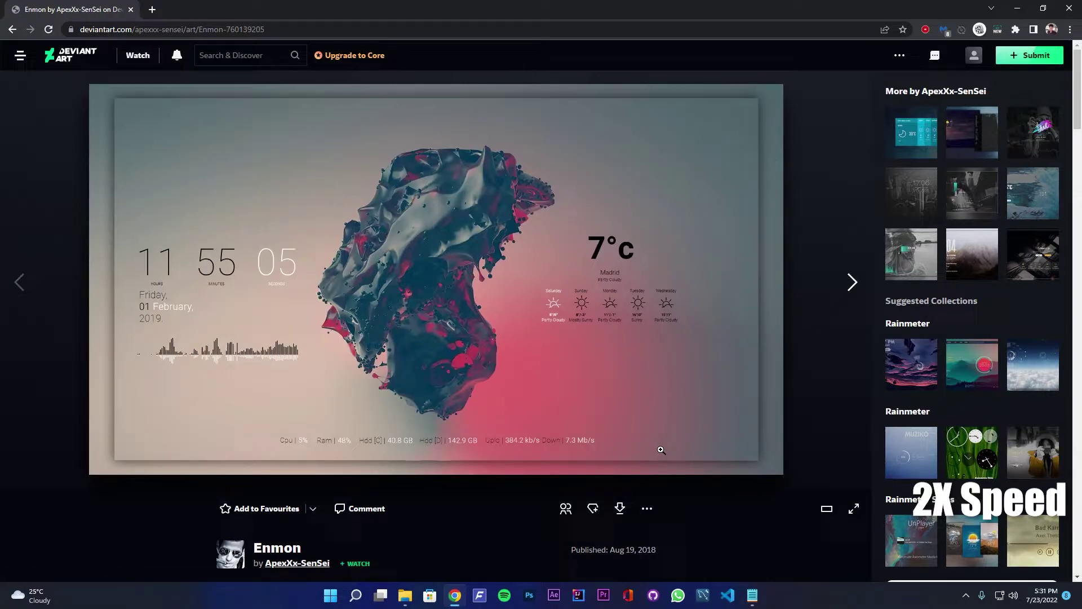
{"action": "left_click", "coordinate": [619, 509]}
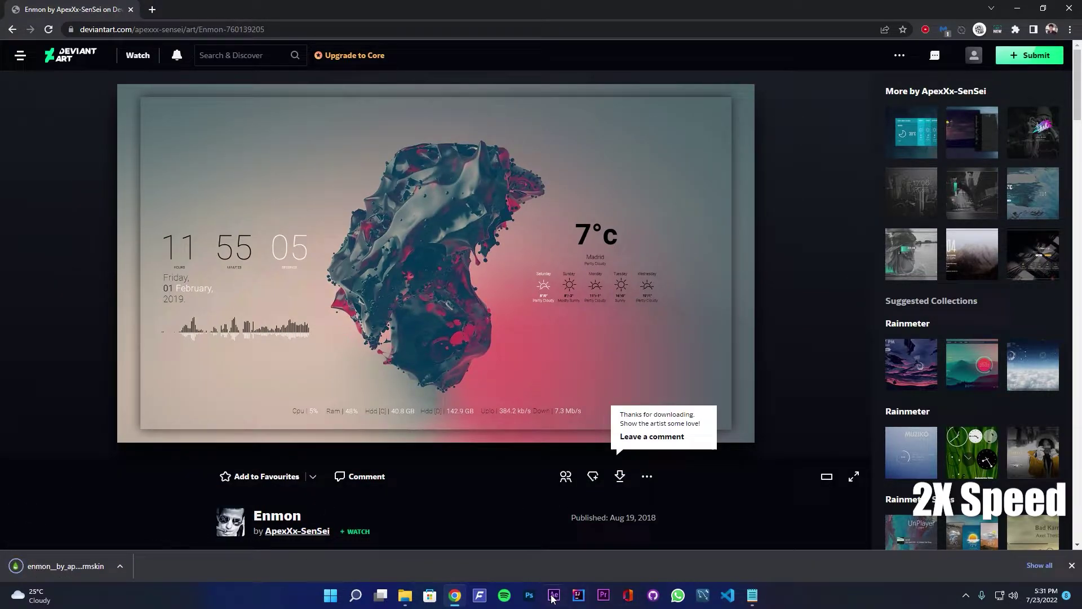
Download the fern-leaves photo from the Pexels wallpaper link
{"action": "left_click", "coordinate": [751, 596]}
{"action": "left_click_drag", "start_coordinate": [660, 241], "coordinate": [935, 240]}
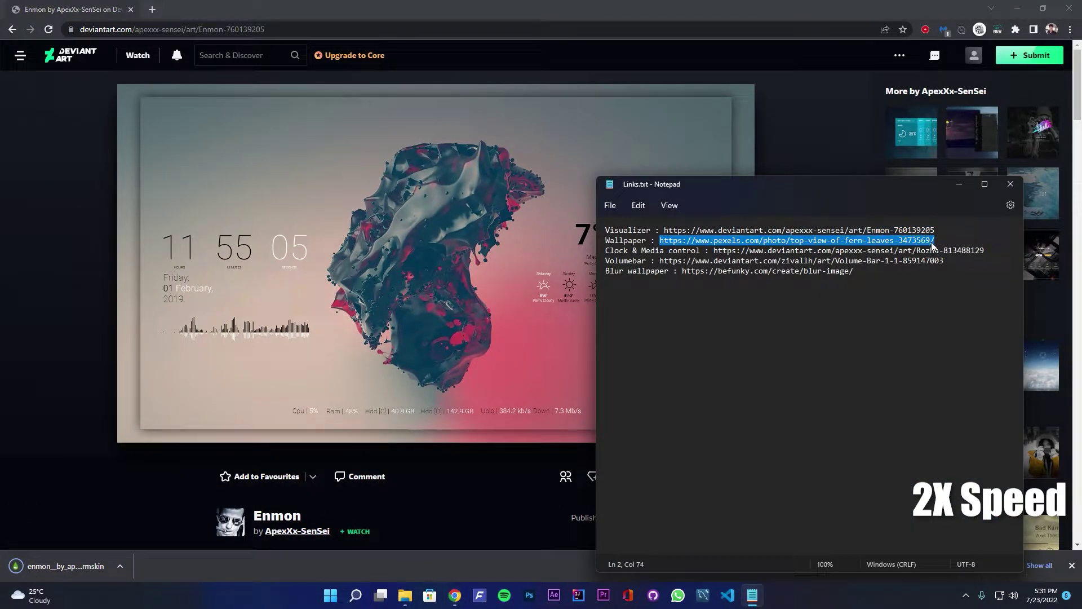
{"action": "key", "text": "ctrl+c"}
{"action": "left_click", "coordinate": [201, 30]}
{"action": "key", "text": "ctrl+v"}
{"action": "key", "text": "Return"}
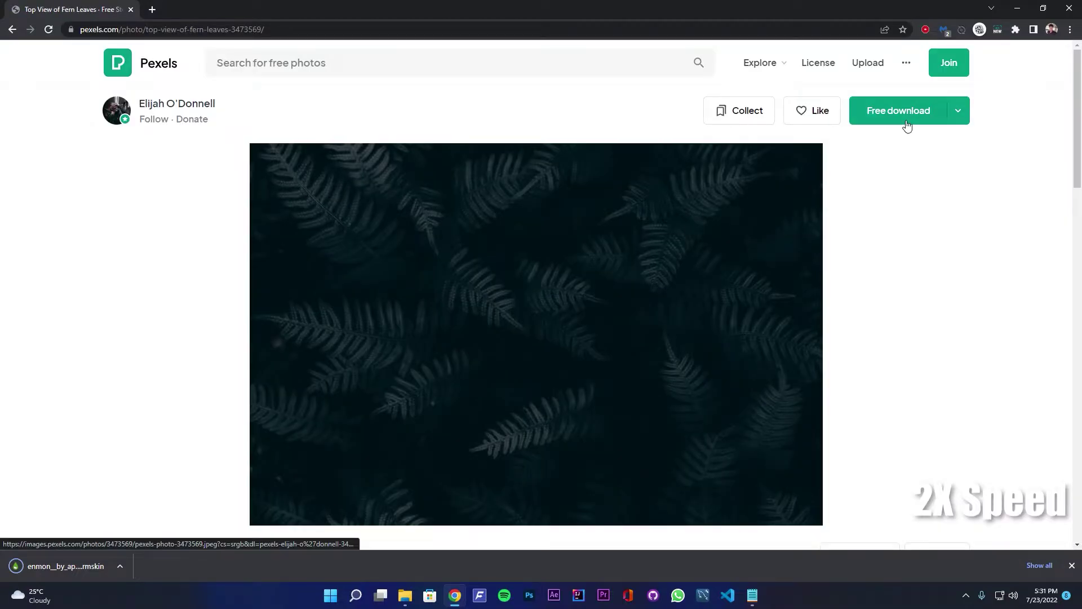
{"action": "left_click", "coordinate": [959, 111]}
{"action": "left_click", "coordinate": [875, 367]}
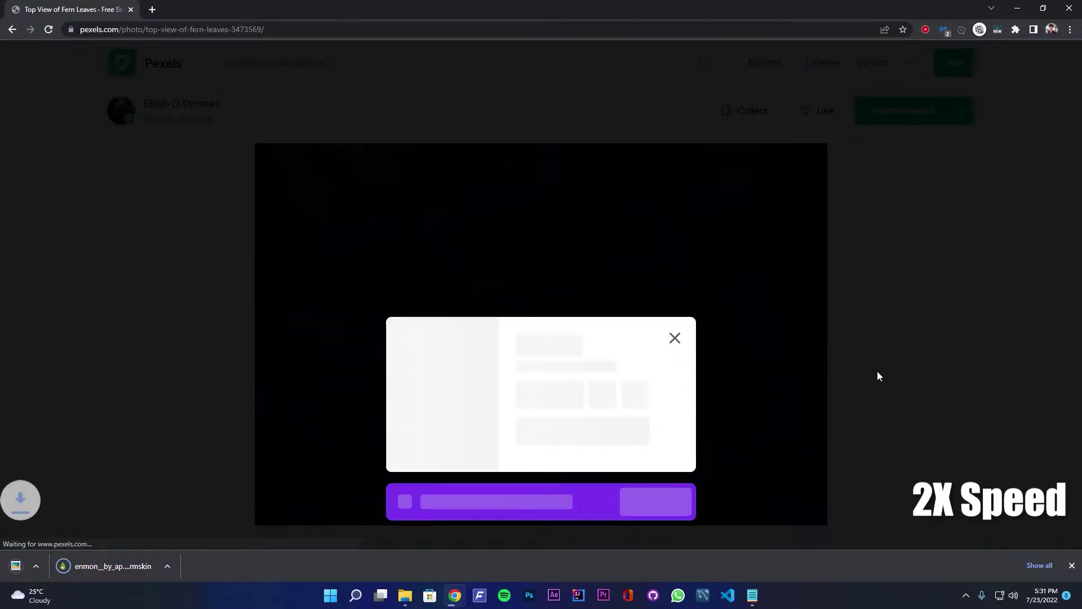
Download the Rozha clock and media skin from the third link
{"action": "left_click", "coordinate": [751, 595]}
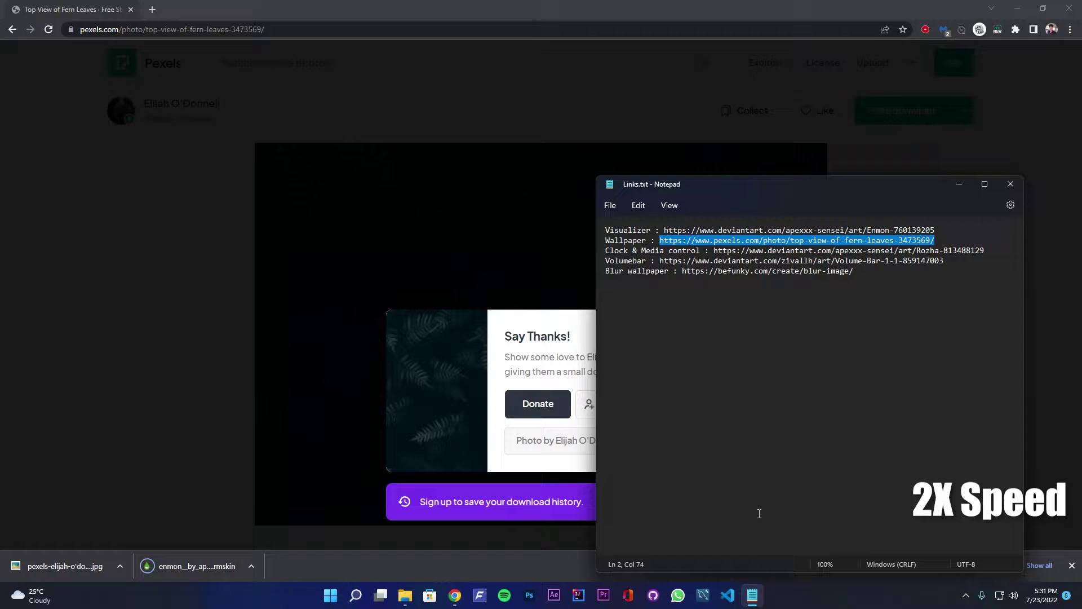
{"action": "left_click_drag", "start_coordinate": [714, 250], "coordinate": [1024, 249]}
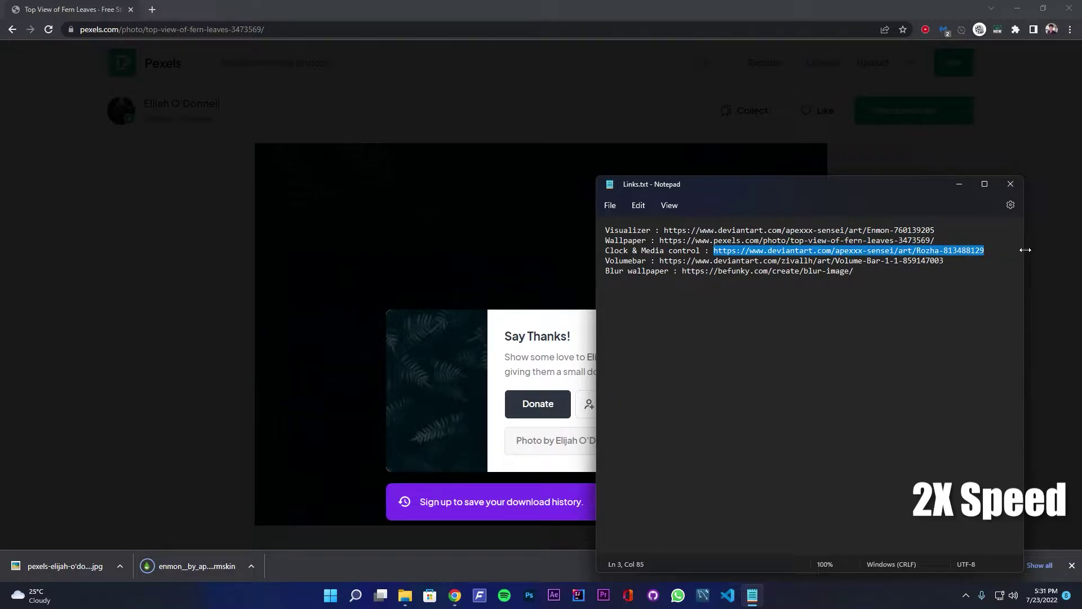
{"action": "left_click", "coordinate": [231, 35]}
{"action": "key", "text": "ctrl+v"}
{"action": "key", "text": "Return"}
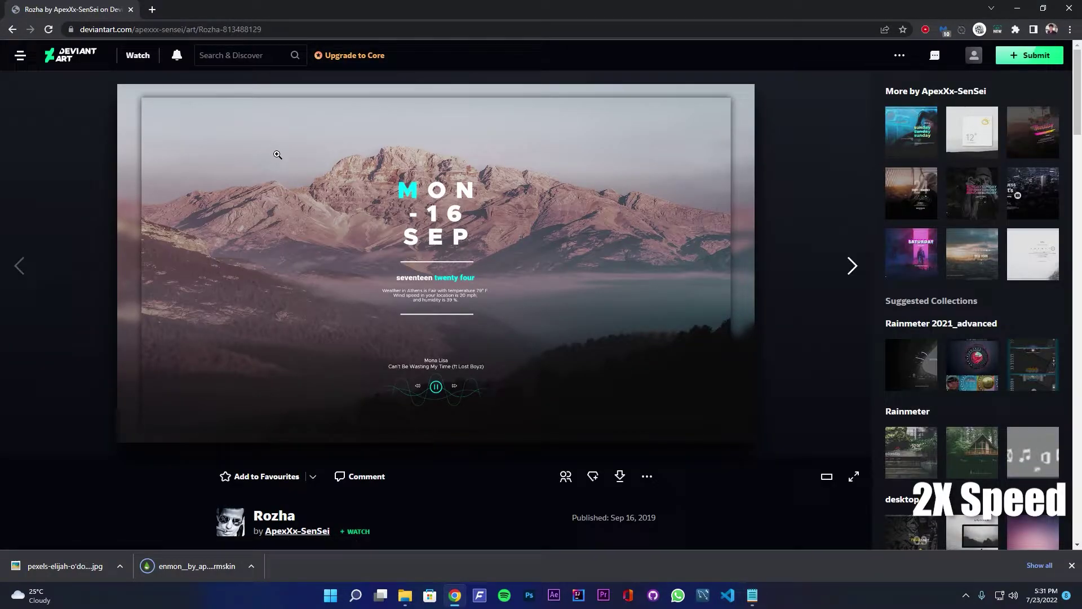
{"action": "left_click", "coordinate": [619, 475]}
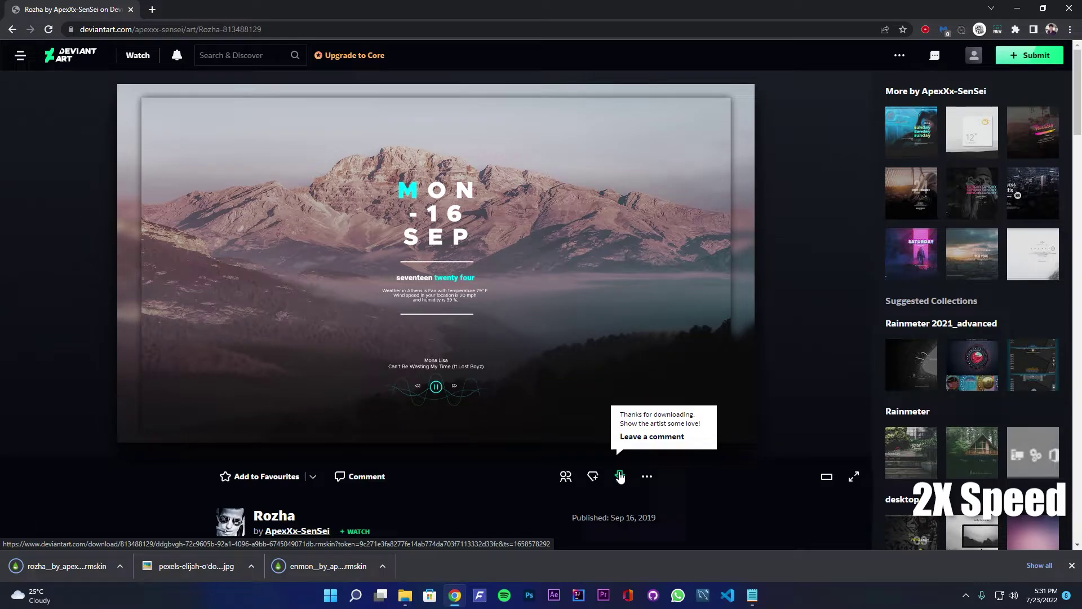
Download the Volume Bar 1.1 skin from the fourth link
{"action": "key", "text": "alt+Tab"}
{"action": "left_click_drag", "start_coordinate": [659, 260], "coordinate": [964, 261]}
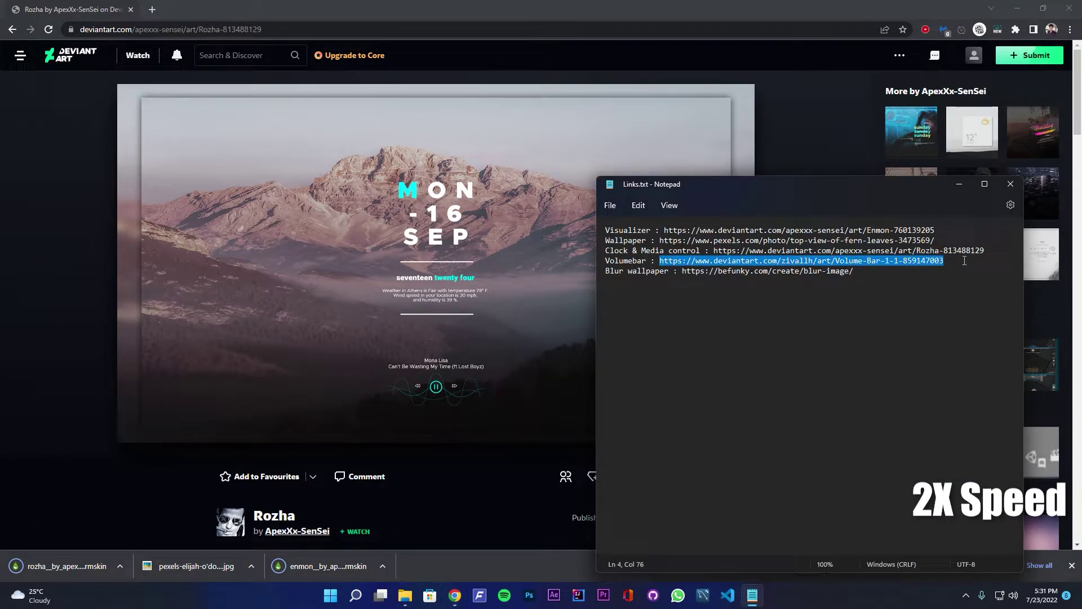
{"action": "key", "text": "ctrl+c"}
{"action": "key", "text": "alt+Tab"}
{"action": "key", "text": "ctrl+l"}
{"action": "key", "text": "ctrl+v"}
{"action": "key", "text": "Return"}
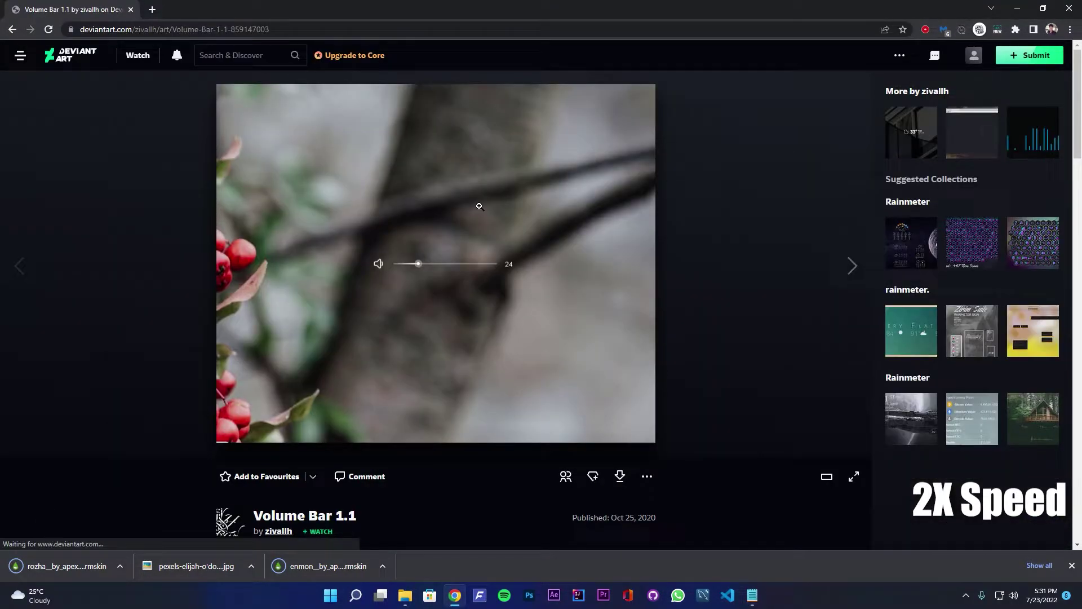
{"action": "left_click", "coordinate": [620, 475]}
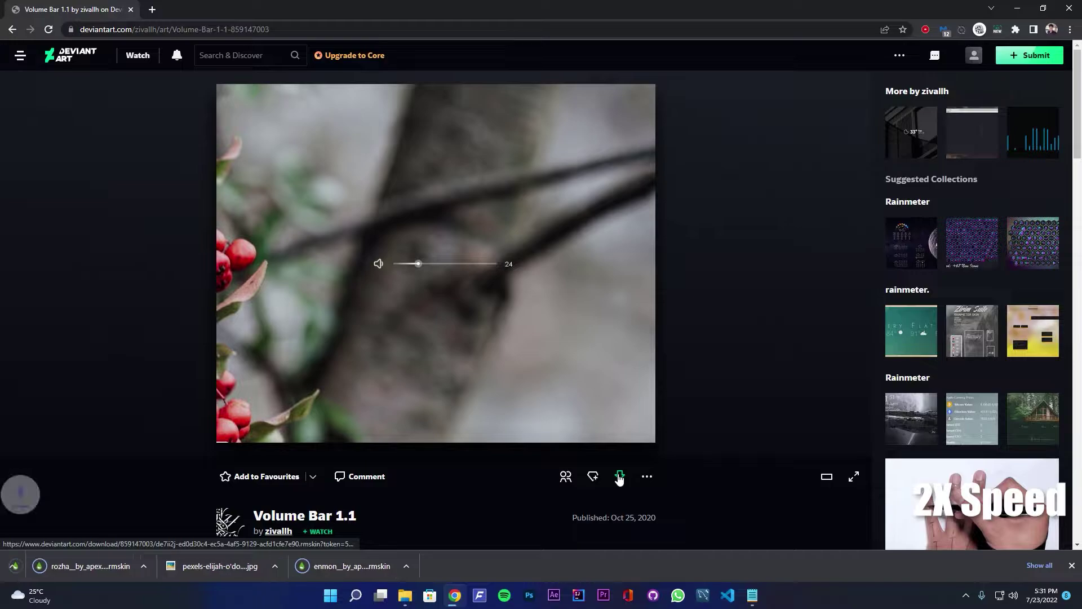
{"action": "left_click", "coordinate": [750, 600]}
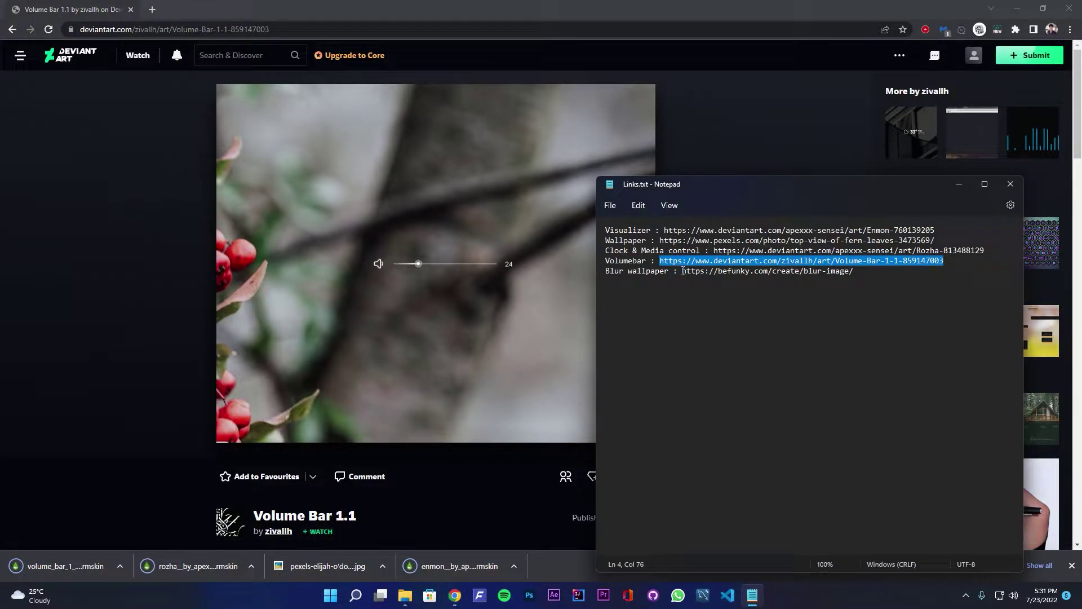
{"action": "left_click", "coordinate": [682, 250]}
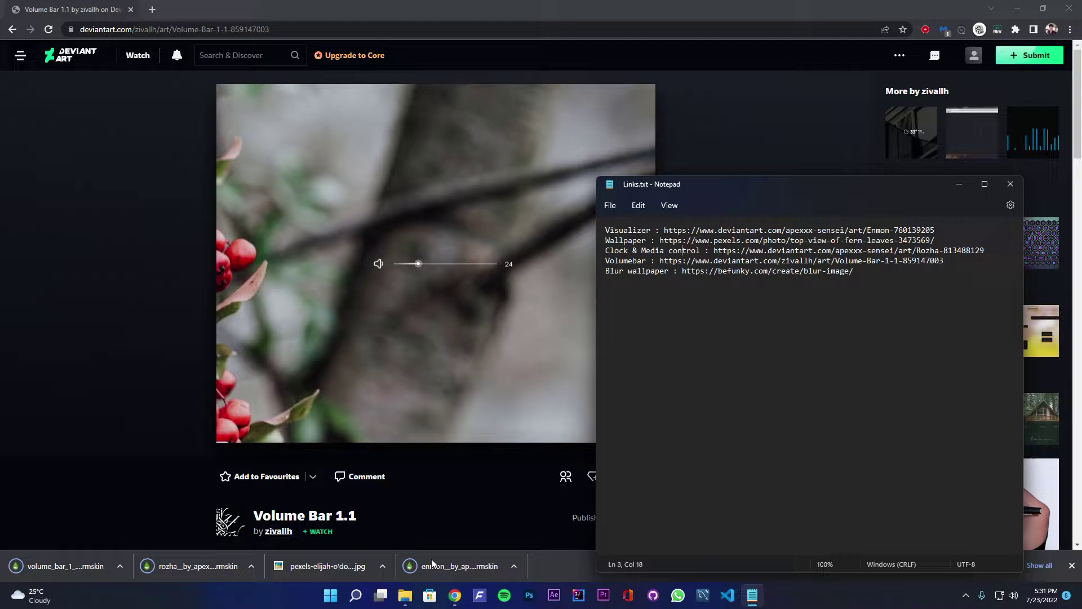
{"action": "left_click", "coordinate": [381, 564]}
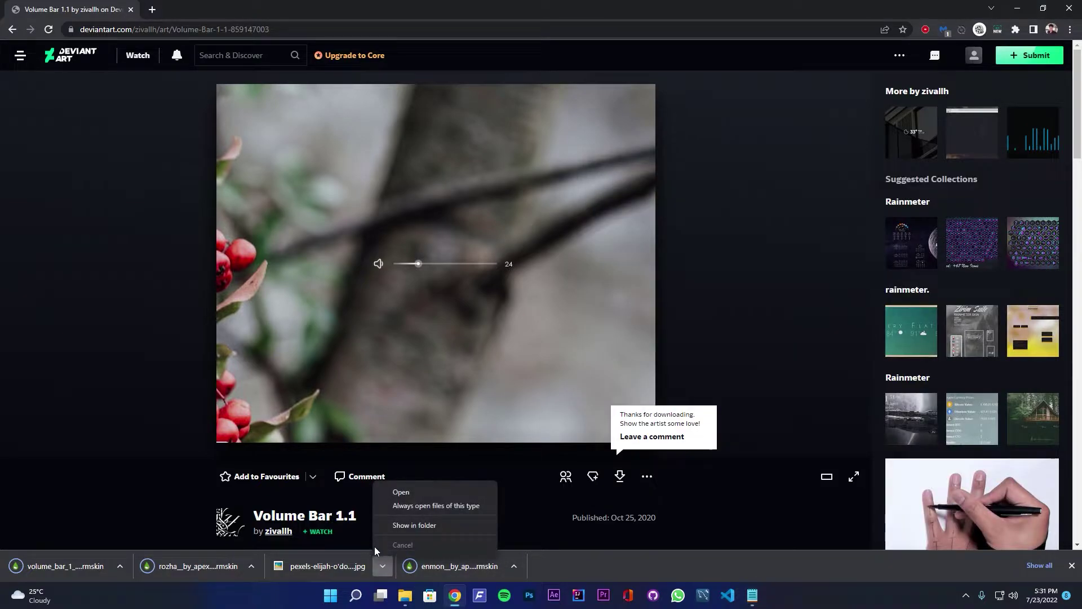
Set the downloaded fern-leaves JPG in Downloads as the desktop background
{"action": "left_click", "coordinate": [399, 525]}
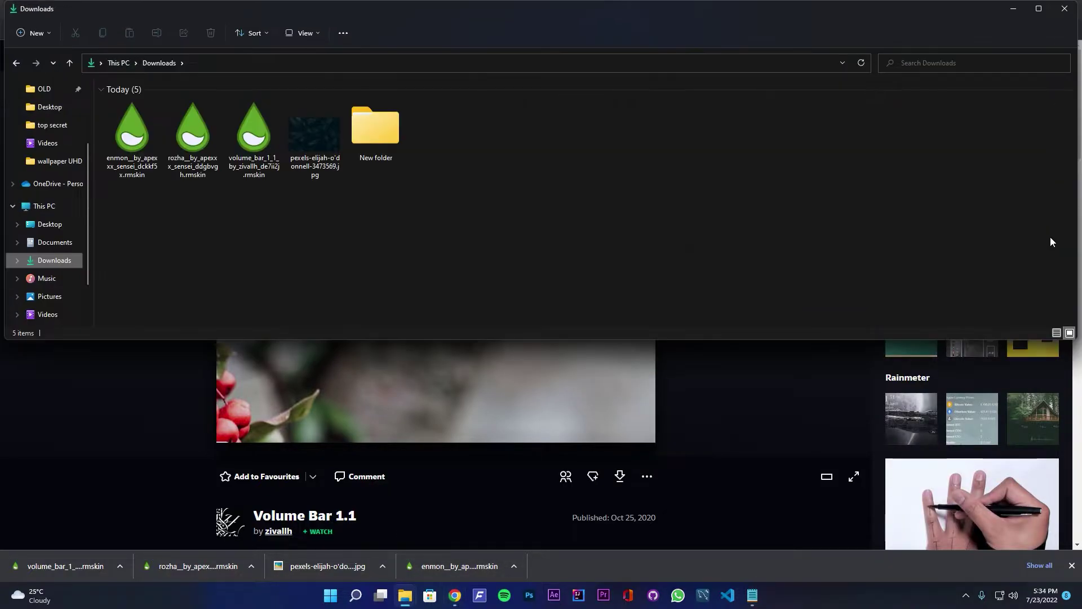
{"action": "left_click", "coordinate": [322, 131]}
{"action": "right_click", "coordinate": [320, 143]}
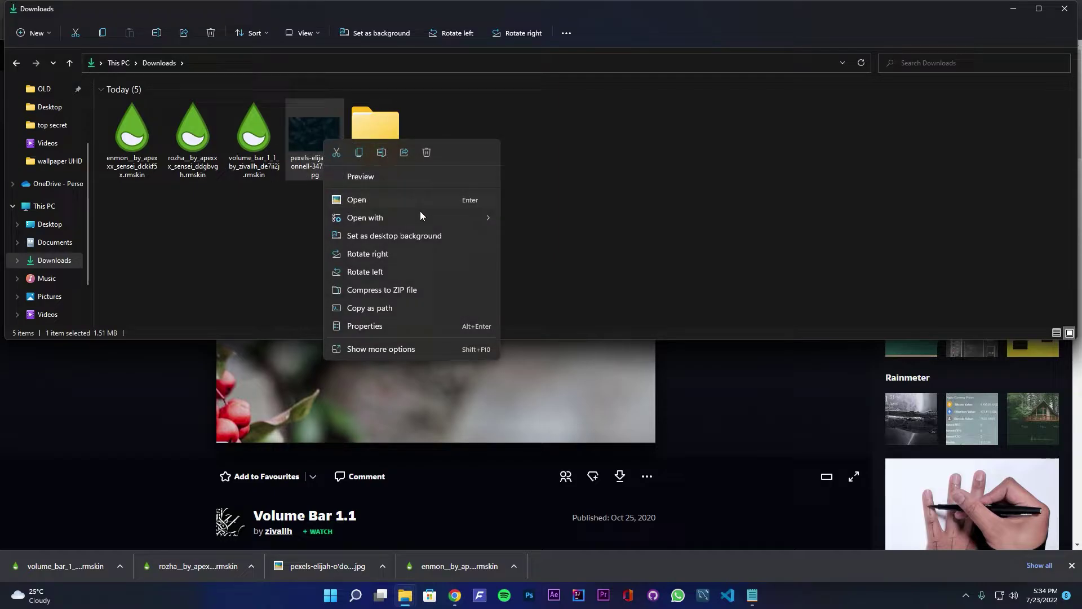
{"action": "left_click", "coordinate": [367, 238]}
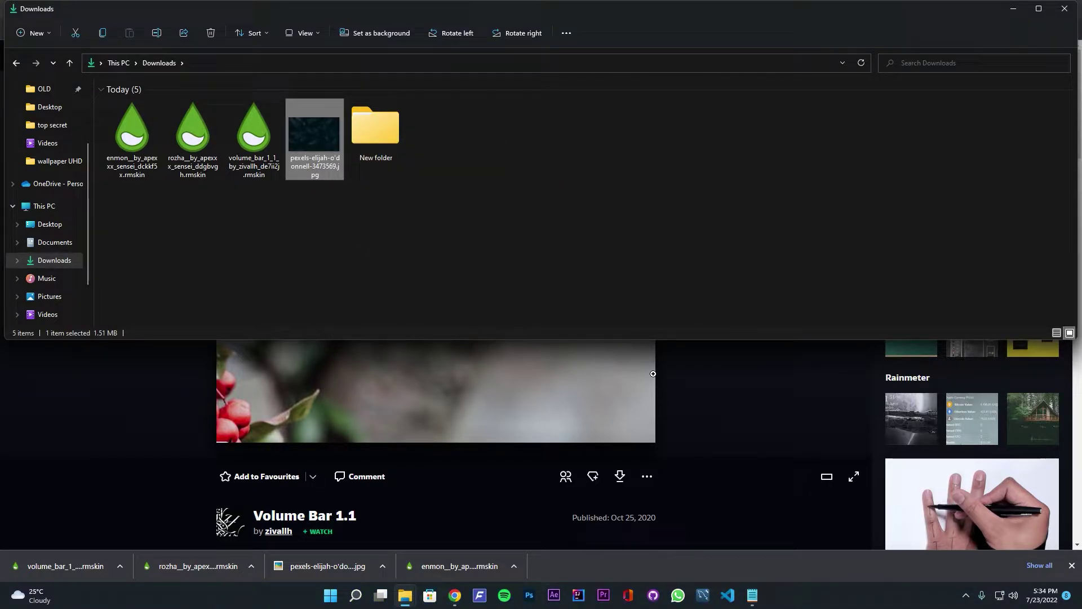
{"action": "key", "text": "super+d"}
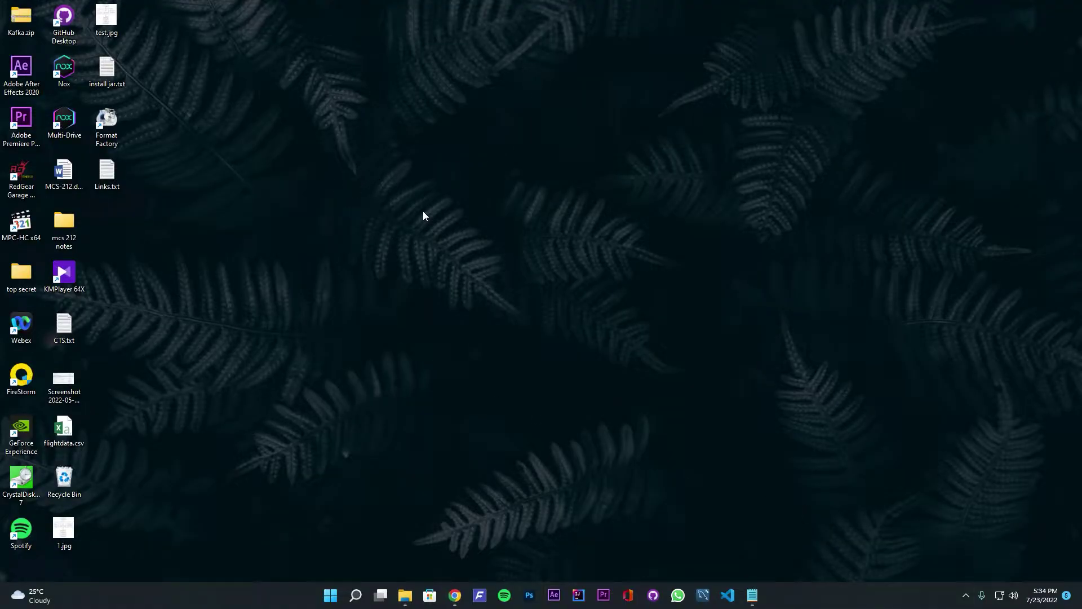
{"action": "right_click", "coordinate": [247, 105]}
{"action": "mouse_move", "coordinate": [281, 113]}
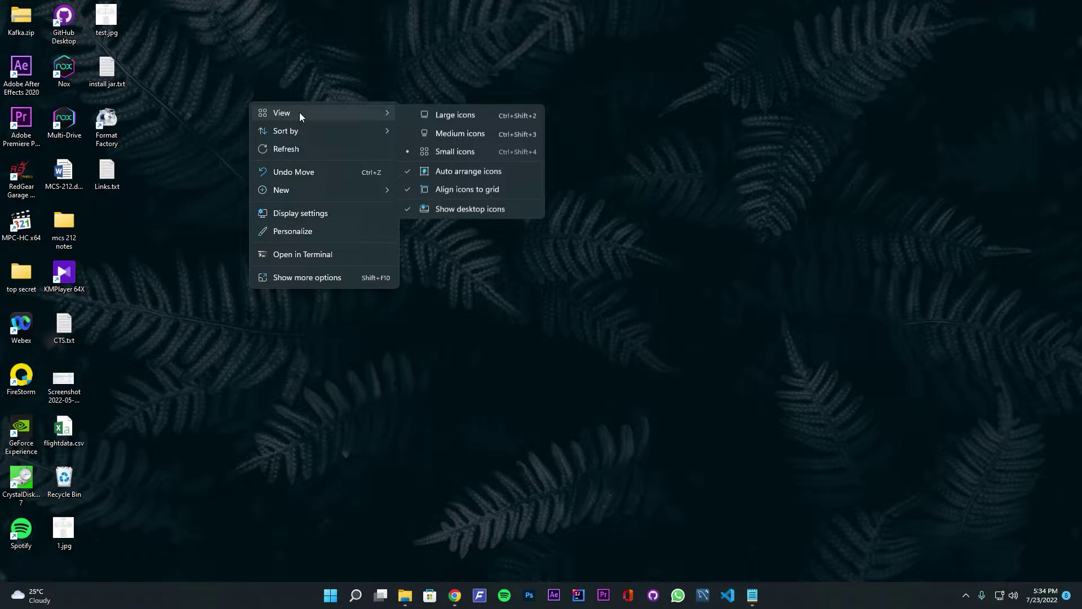
Hide desktop icons and install the Enmon, Rozha and Volume Bar .rmskin packages
{"action": "left_click", "coordinate": [471, 208]}
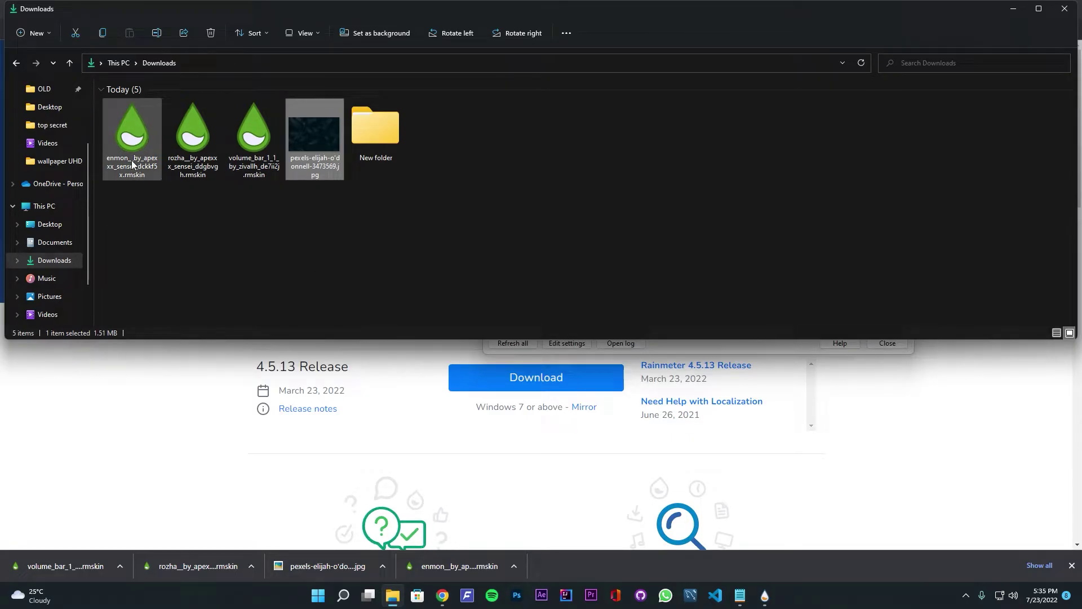
{"action": "double_click", "coordinate": [130, 163]}
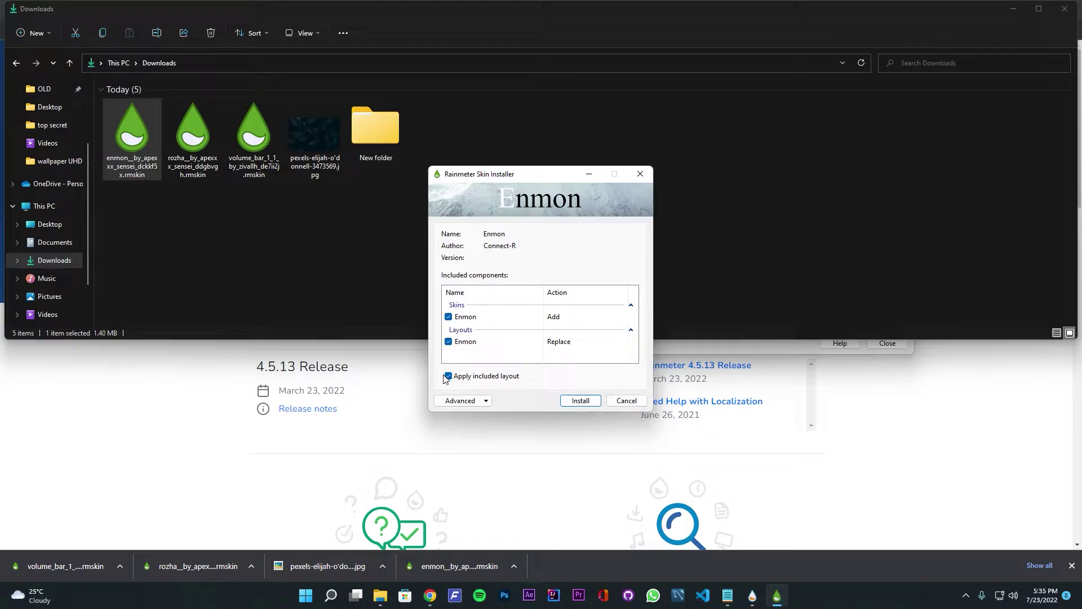
{"action": "left_click", "coordinate": [579, 401]}
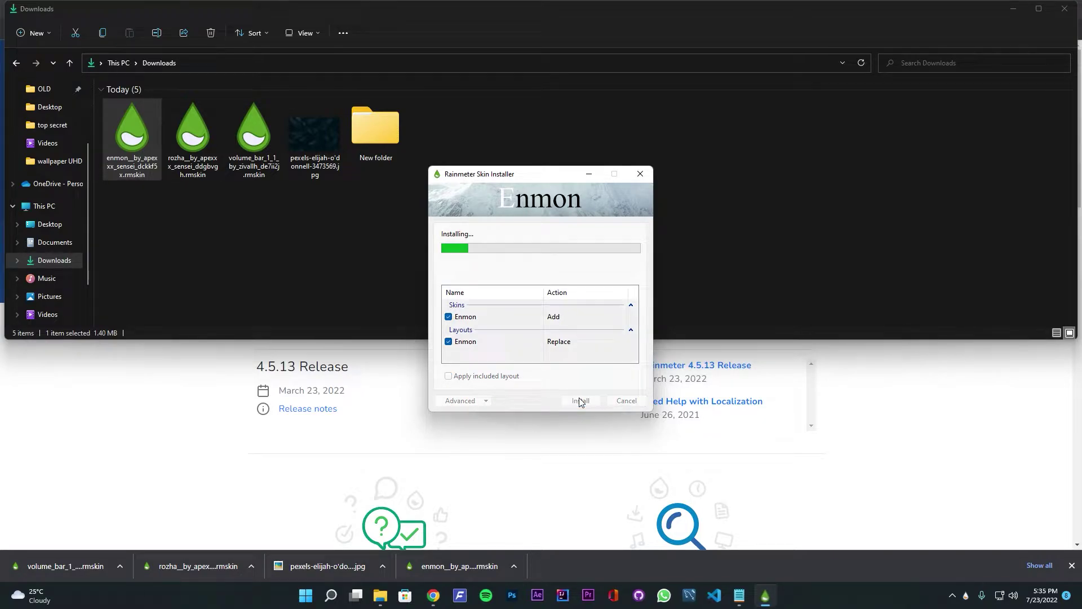
{"action": "double_click", "coordinate": [201, 155]}
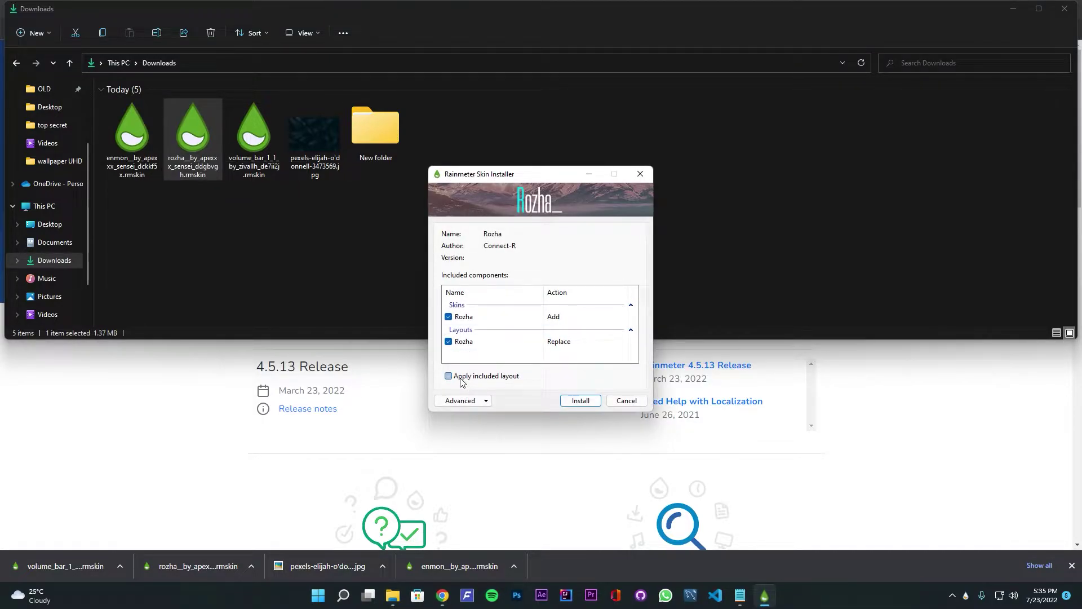
{"action": "left_click", "coordinate": [580, 401]}
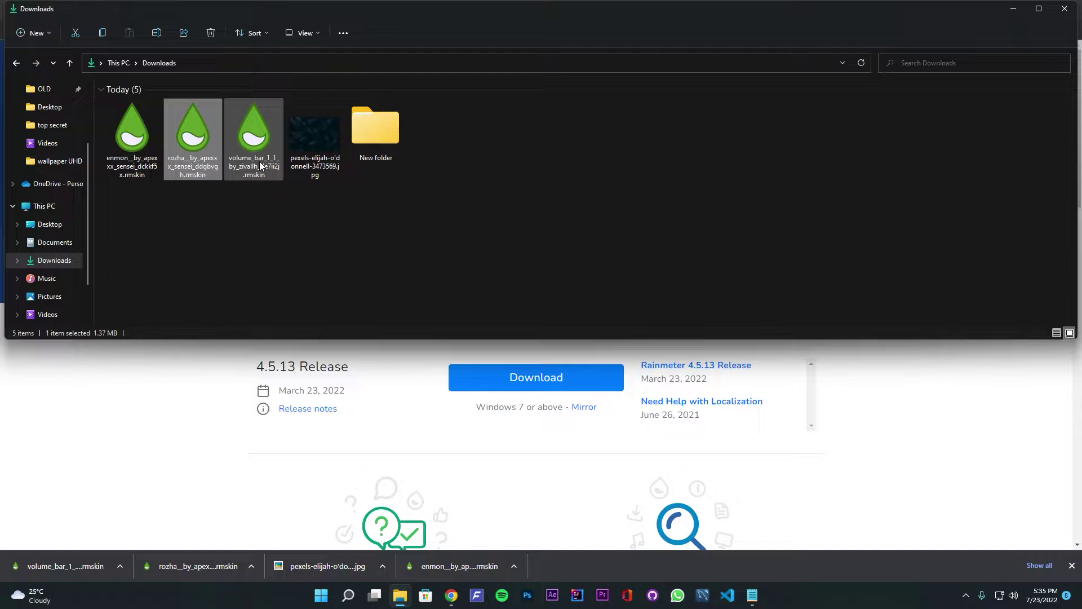
{"action": "double_click", "coordinate": [257, 161]}
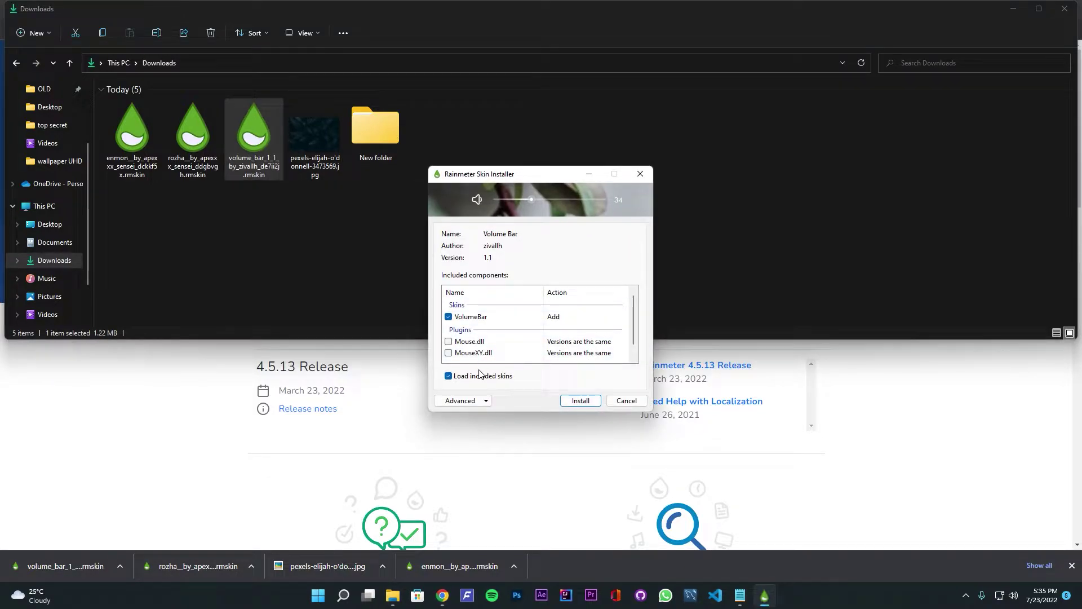
{"action": "left_click", "coordinate": [564, 400]}
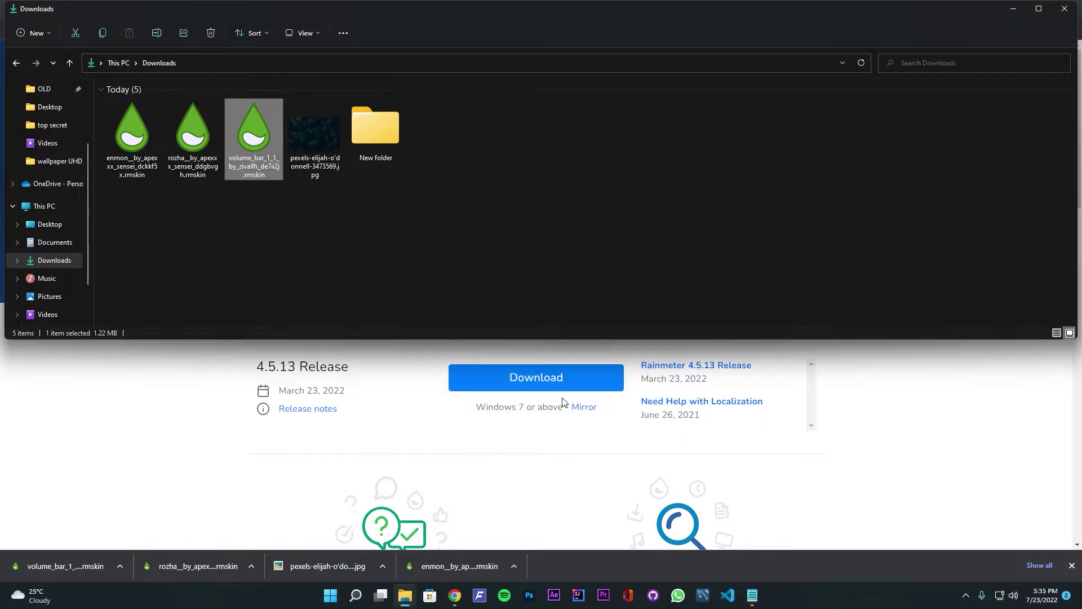
{"action": "key", "text": "super+d"}
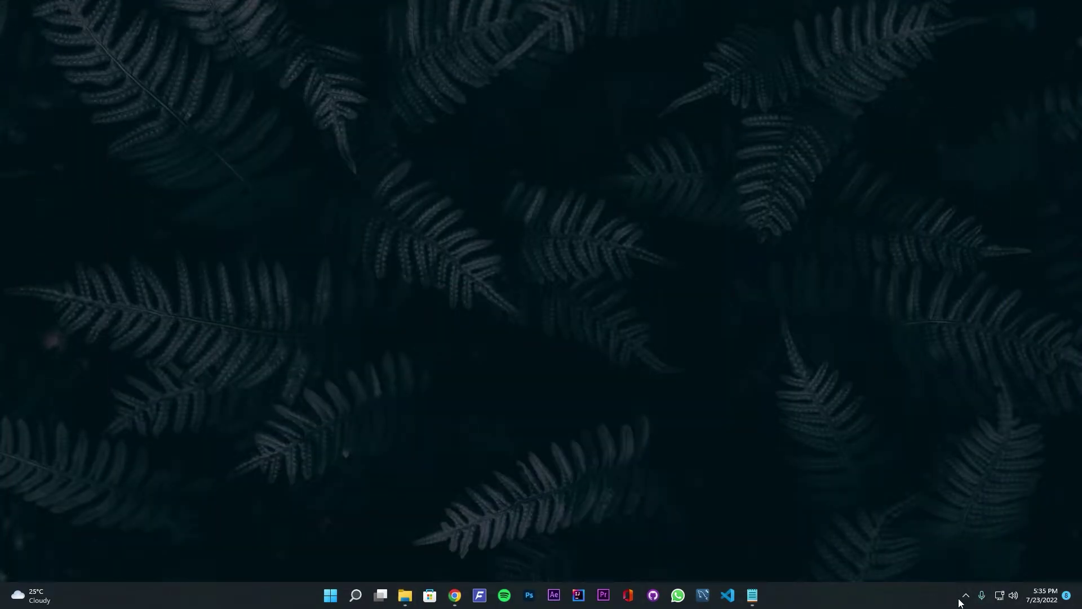
Open Manage Rainmeter from the tray, browse Enmon's Visualizer, and move the window right
{"action": "left_click", "coordinate": [964, 597]}
{"action": "left_click", "coordinate": [956, 564]}
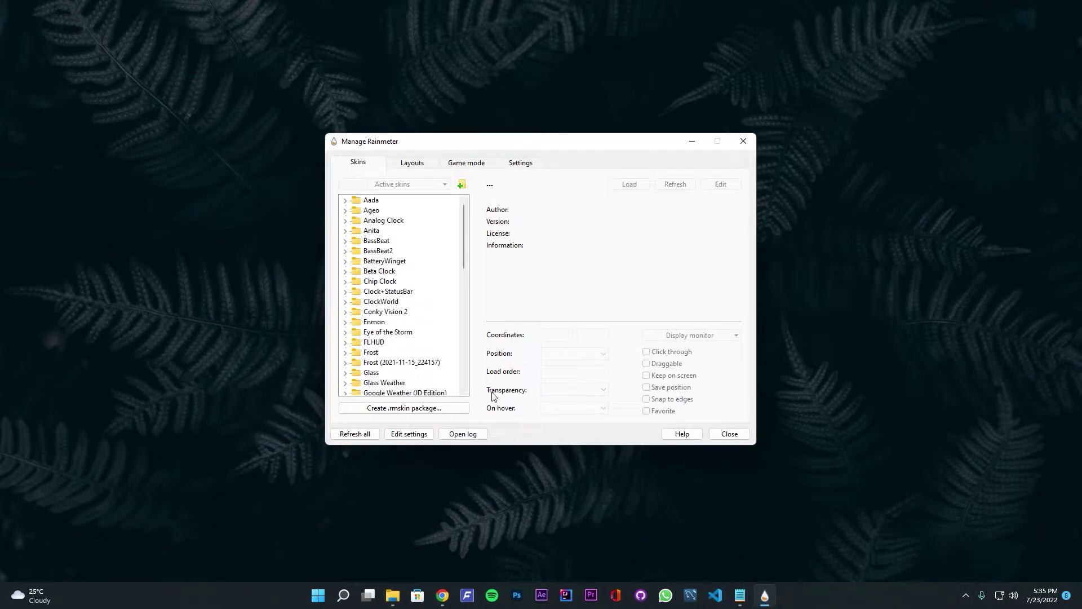
{"action": "double_click", "coordinate": [373, 321]}
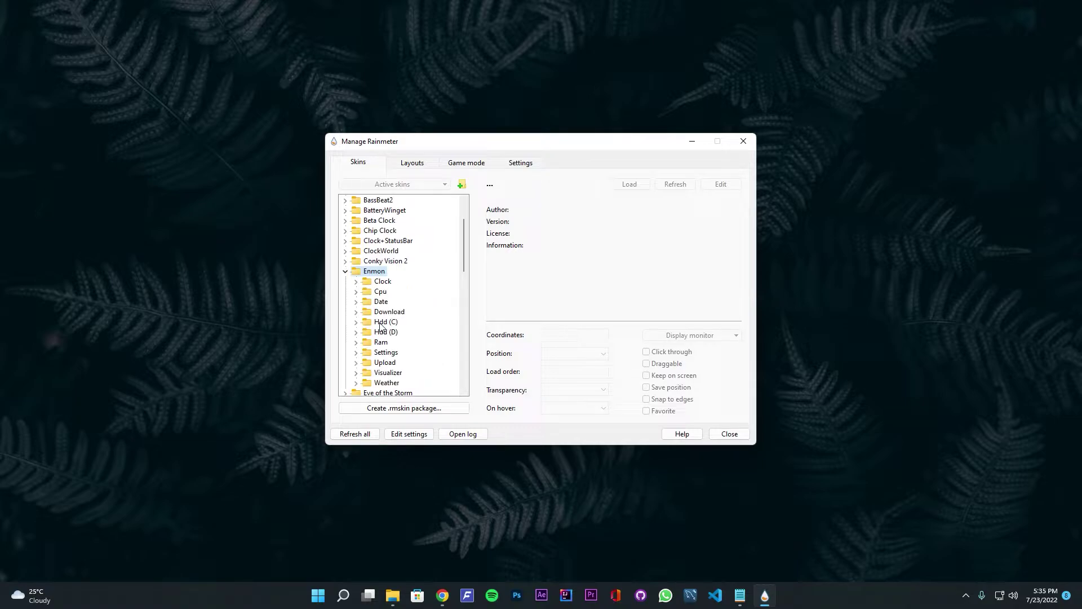
{"action": "double_click", "coordinate": [385, 375]}
{"action": "left_click", "coordinate": [394, 383]}
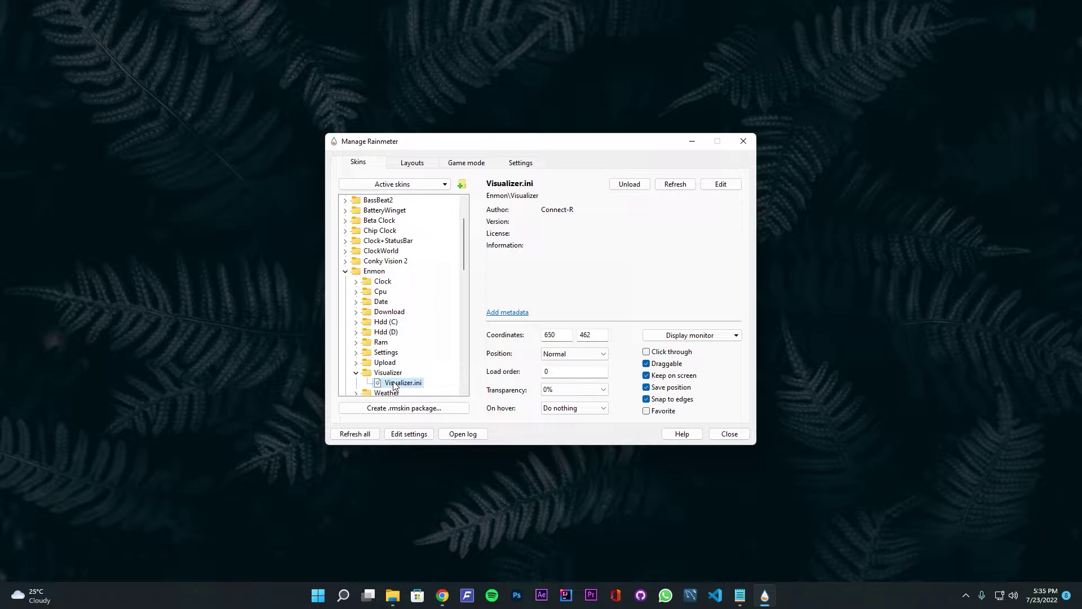
{"action": "left_click_drag", "start_coordinate": [503, 134], "coordinate": [666, 152]}
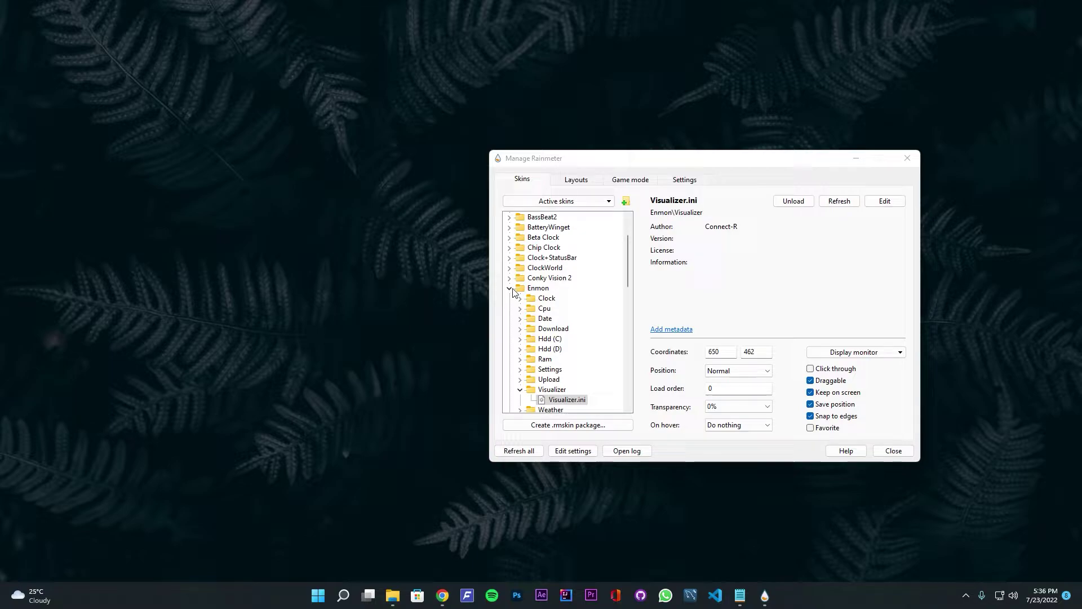
{"action": "left_click_drag", "start_coordinate": [713, 165], "coordinate": [873, 110]}
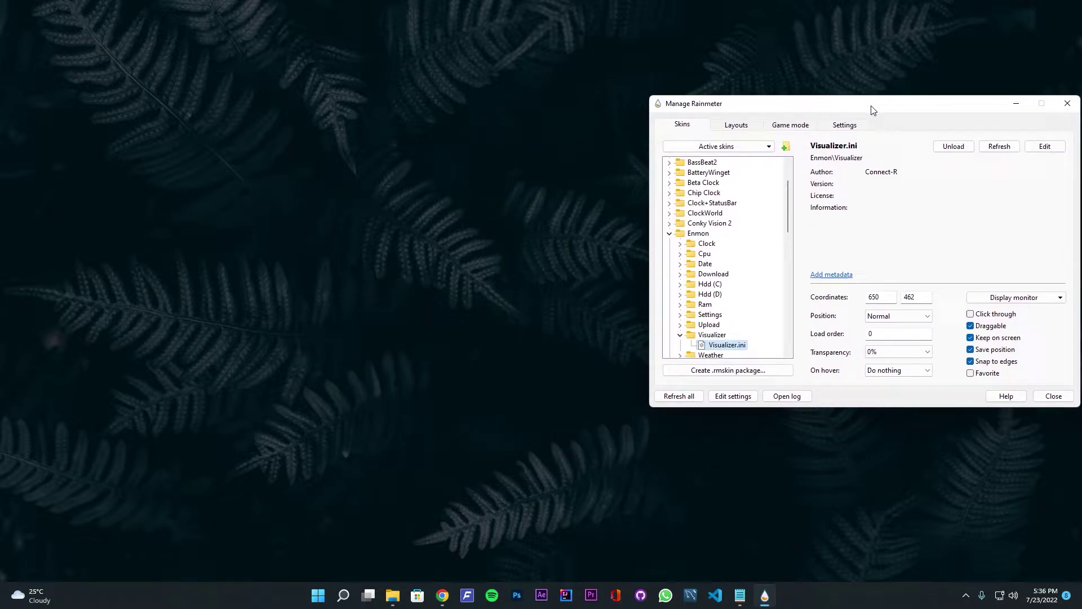
{"action": "left_click", "coordinate": [669, 234]}
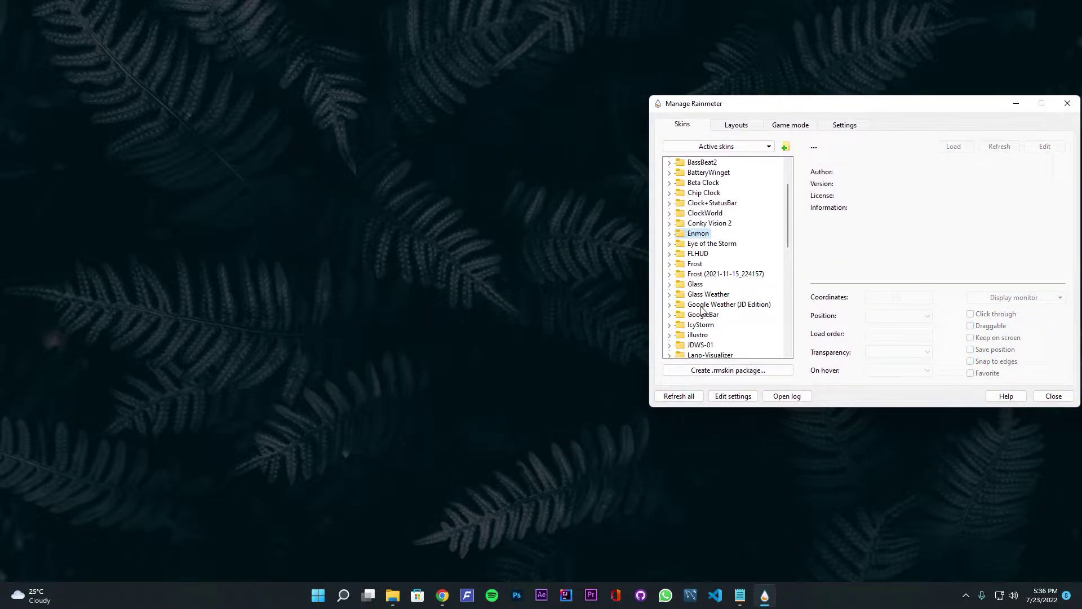
{"action": "scroll", "coordinate": [702, 310], "scroll_direction": "down", "scroll_amount": 1}
{"action": "scroll", "coordinate": [702, 310], "scroll_direction": "down", "scroll_amount": 1}
{"action": "scroll", "coordinate": [702, 311], "scroll_direction": "down", "scroll_amount": 1}
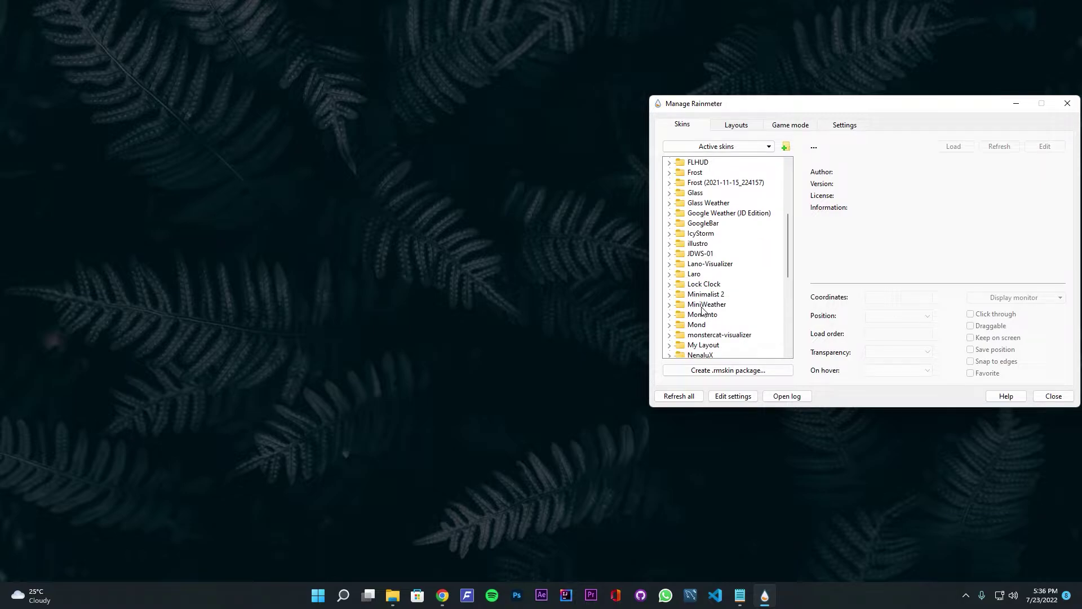
{"action": "scroll", "coordinate": [700, 305], "scroll_direction": "down", "scroll_amount": 1}
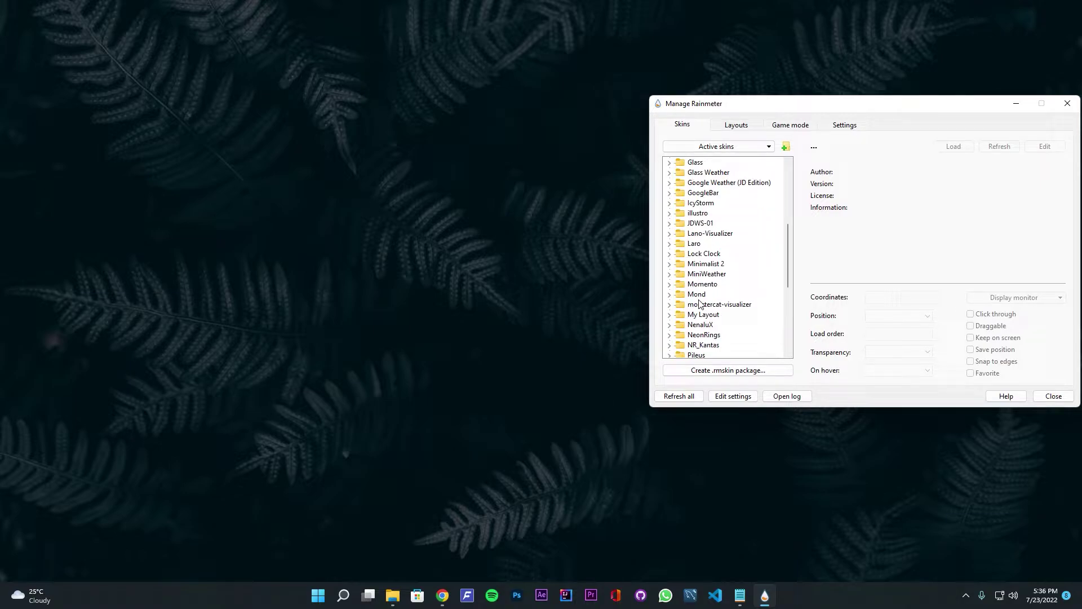
{"action": "scroll", "coordinate": [700, 304], "scroll_direction": "down", "scroll_amount": 1}
{"action": "scroll", "coordinate": [700, 305], "scroll_direction": "down", "scroll_amount": 1}
Load the Rozha Date and Time and Song Info skins and position them
{"action": "left_click", "coordinate": [669, 344]}
{"action": "scroll", "coordinate": [697, 300], "scroll_direction": "down", "scroll_amount": 1}
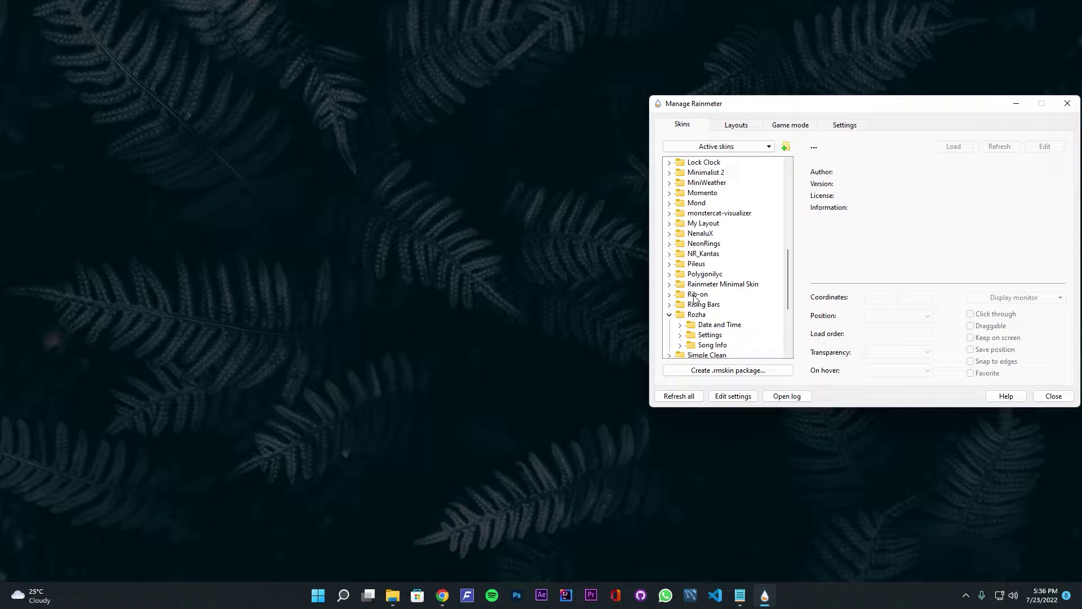
{"action": "scroll", "coordinate": [702, 296], "scroll_direction": "down", "scroll_amount": 1}
{"action": "double_click", "coordinate": [719, 295]}
{"action": "double_click", "coordinate": [729, 305]}
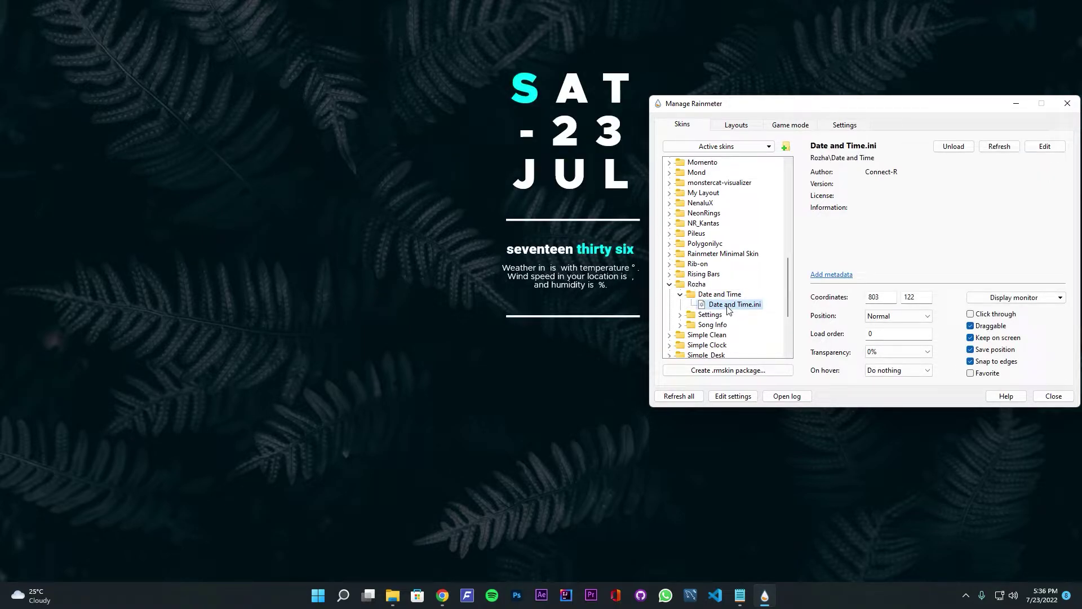
{"action": "scroll", "coordinate": [723, 320], "scroll_direction": "down", "scroll_amount": 1}
{"action": "double_click", "coordinate": [711, 294]}
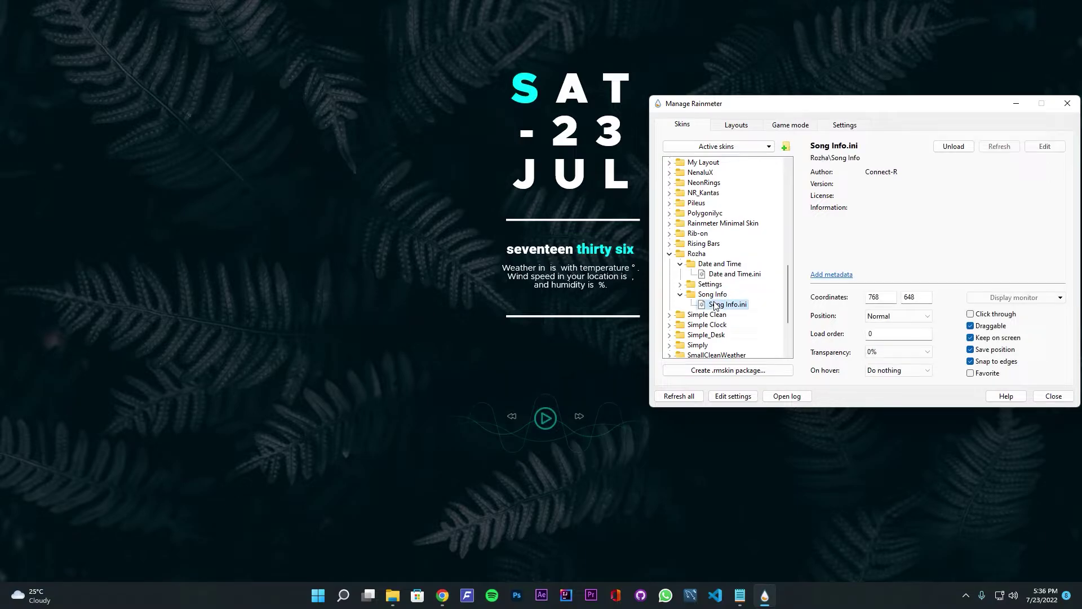
{"action": "left_click_drag", "start_coordinate": [565, 428], "coordinate": [565, 435]}
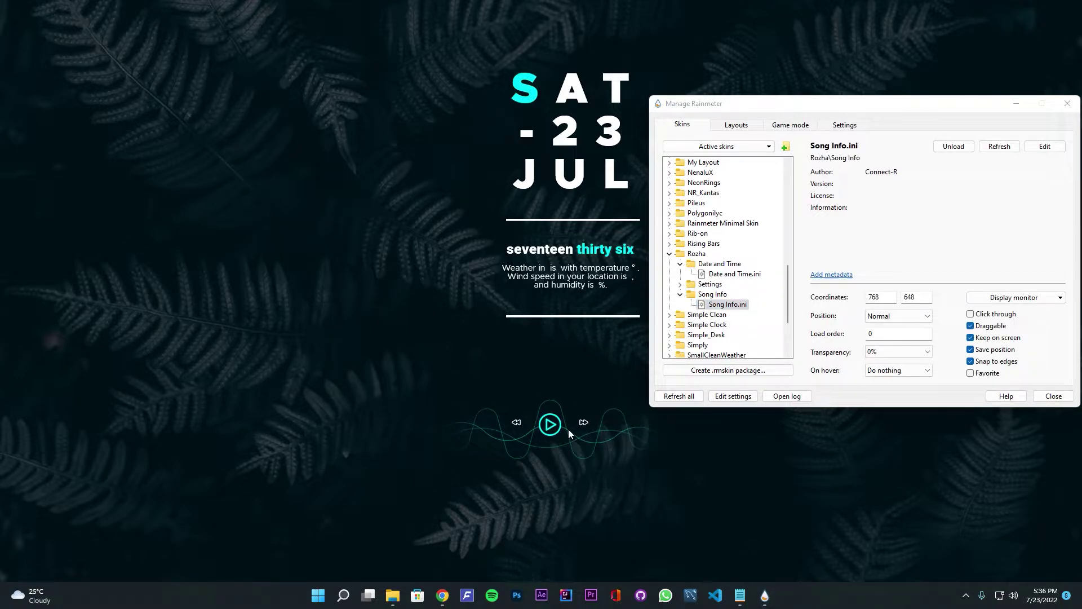
{"action": "left_click_drag", "start_coordinate": [575, 196], "coordinate": [545, 175]}
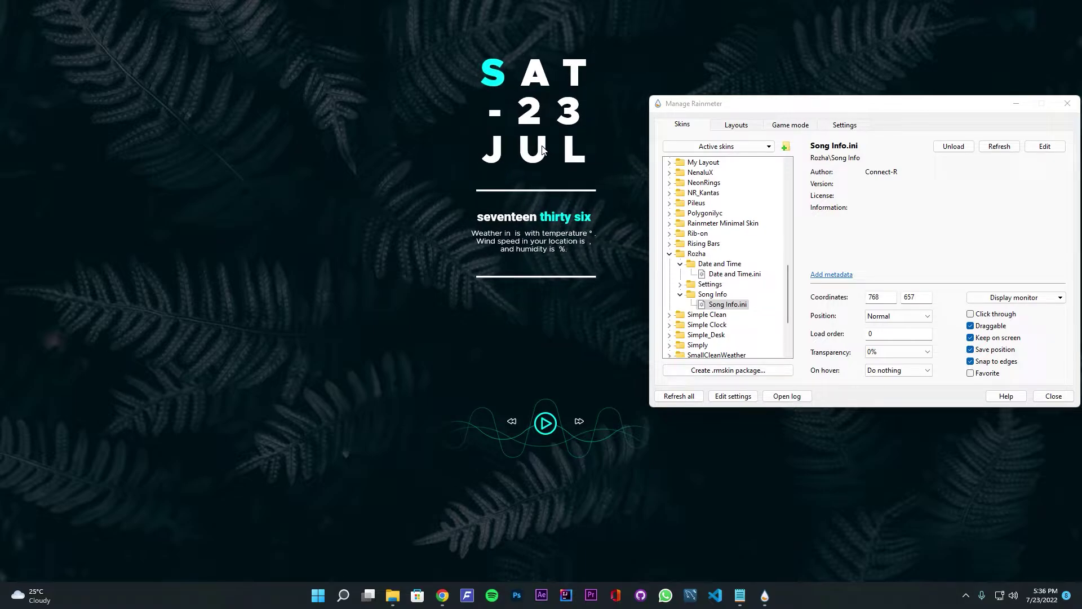
{"action": "scroll", "coordinate": [735, 311], "scroll_direction": "down", "scroll_amount": 2}
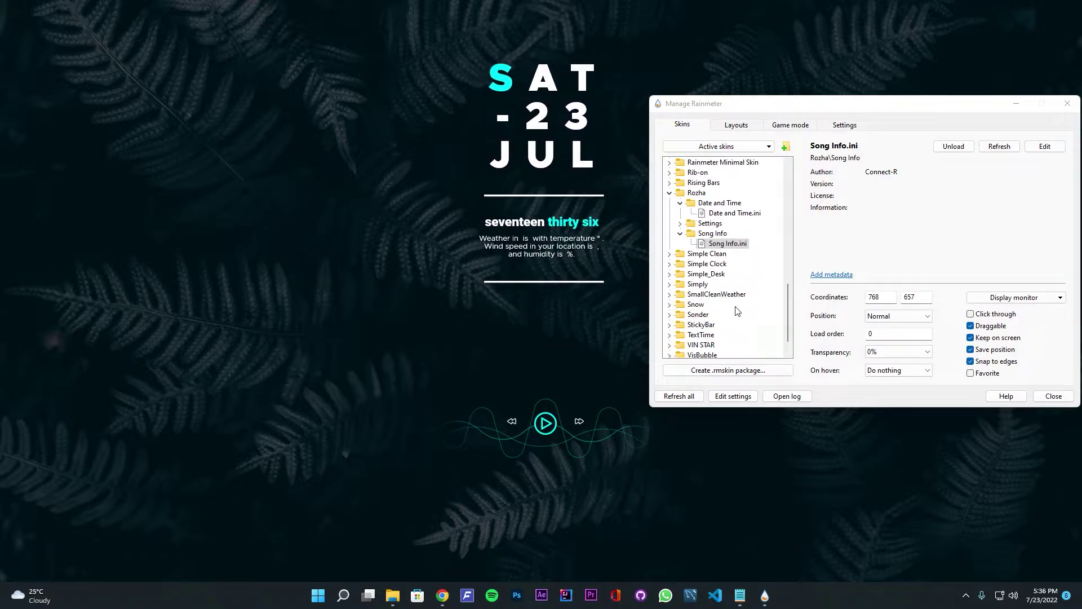
{"action": "scroll", "coordinate": [736, 311], "scroll_direction": "down", "scroll_amount": 1}
Load VolumeBar.ini and place the volume bar below the divider line
{"action": "left_click", "coordinate": [669, 346]}
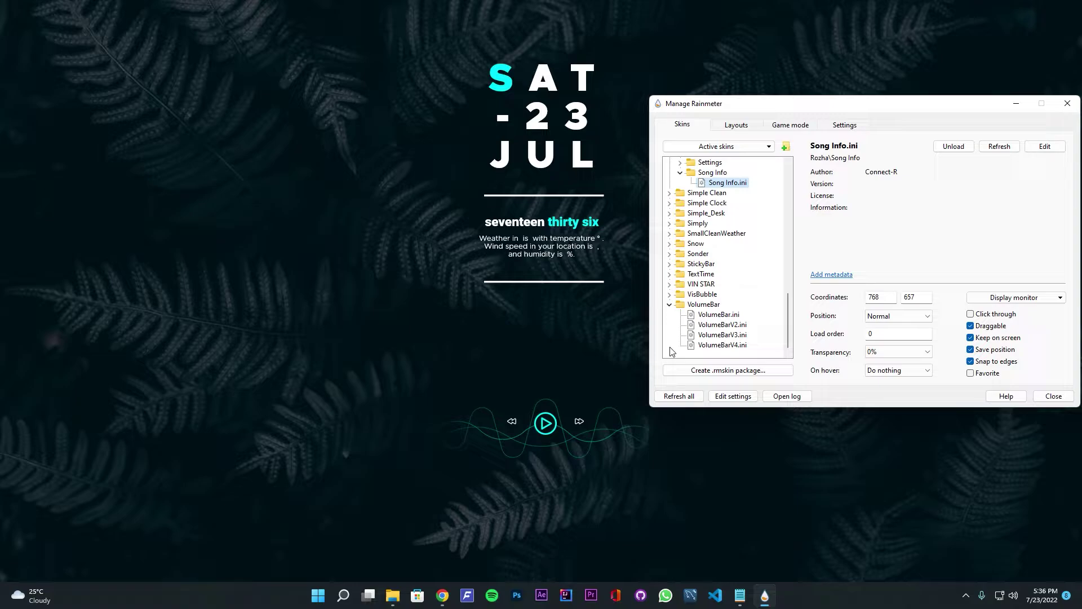
{"action": "double_click", "coordinate": [736, 315]}
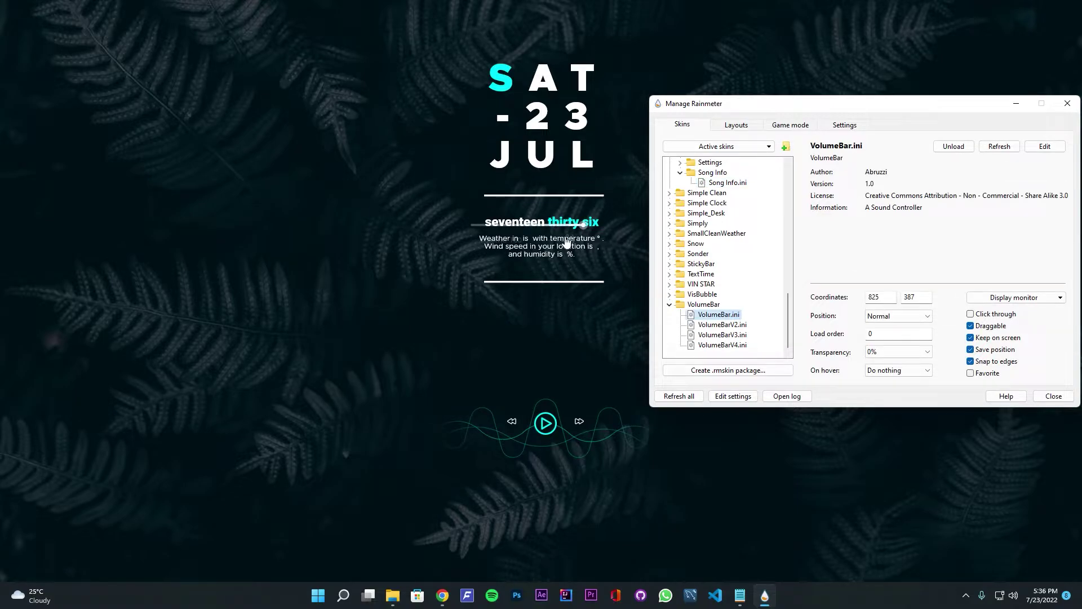
{"action": "left_click_drag", "start_coordinate": [539, 228], "coordinate": [566, 307]}
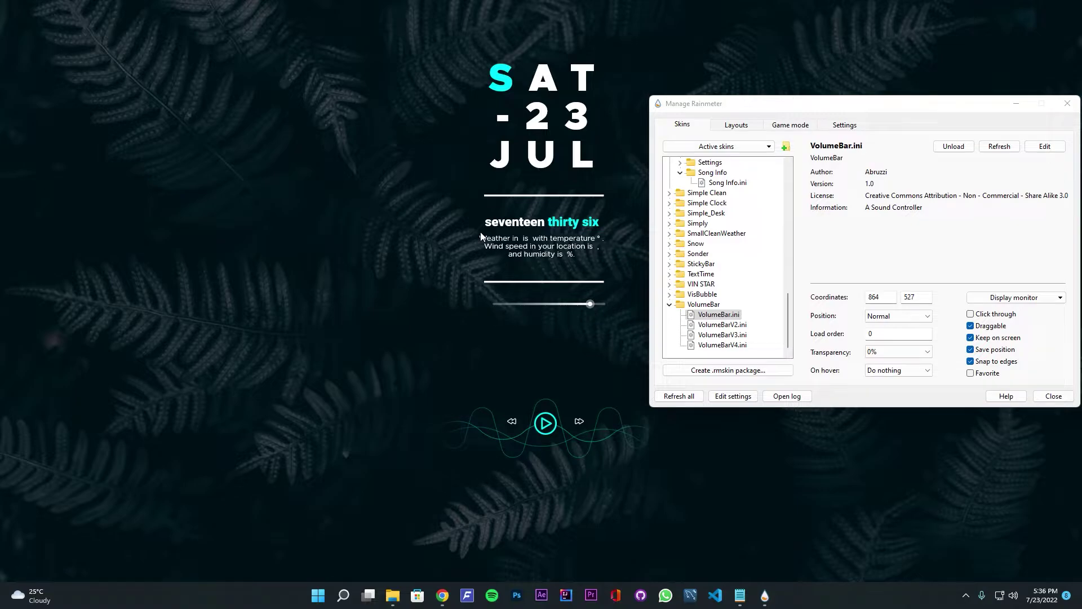
Open Date and Time.ini via Edit skin and delete the [MeterLine2] block
{"action": "right_click", "coordinate": [554, 148]}
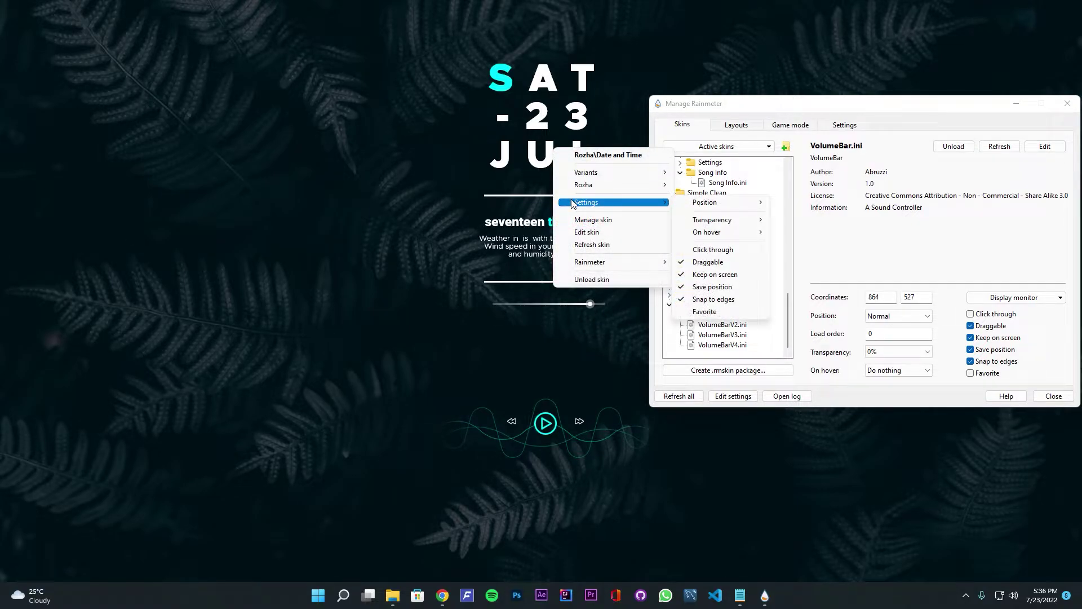
{"action": "left_click", "coordinate": [588, 233]}
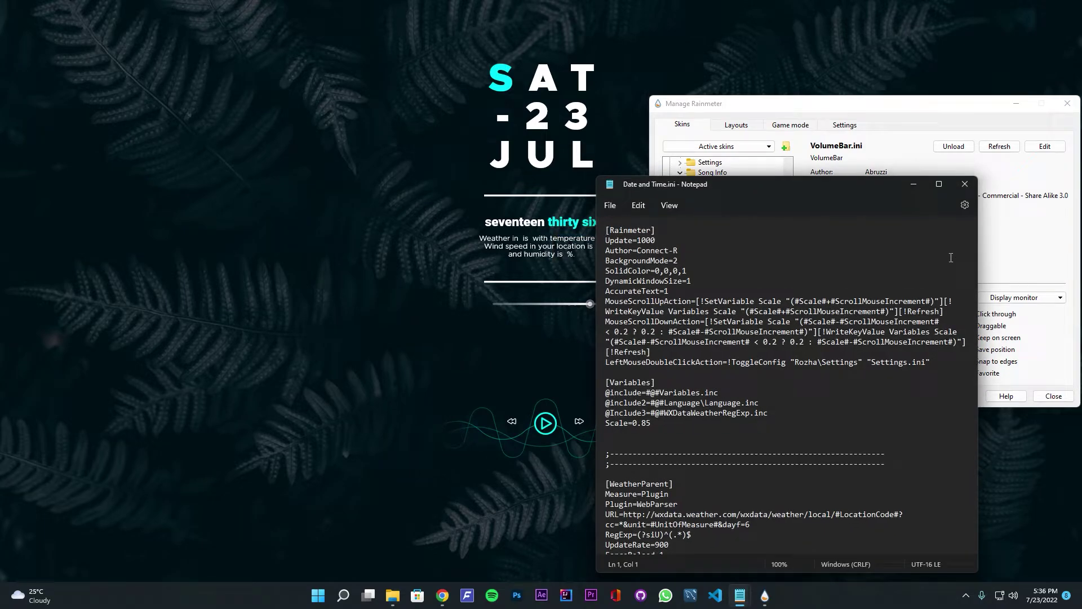
{"action": "mouse_move", "coordinate": [971, 251]}
{"action": "left_mouse_down"}
{"action": "mouse_move", "coordinate": [972, 563]}
{"action": "mouse_move", "coordinate": [974, 484]}
{"action": "left_mouse_up"}
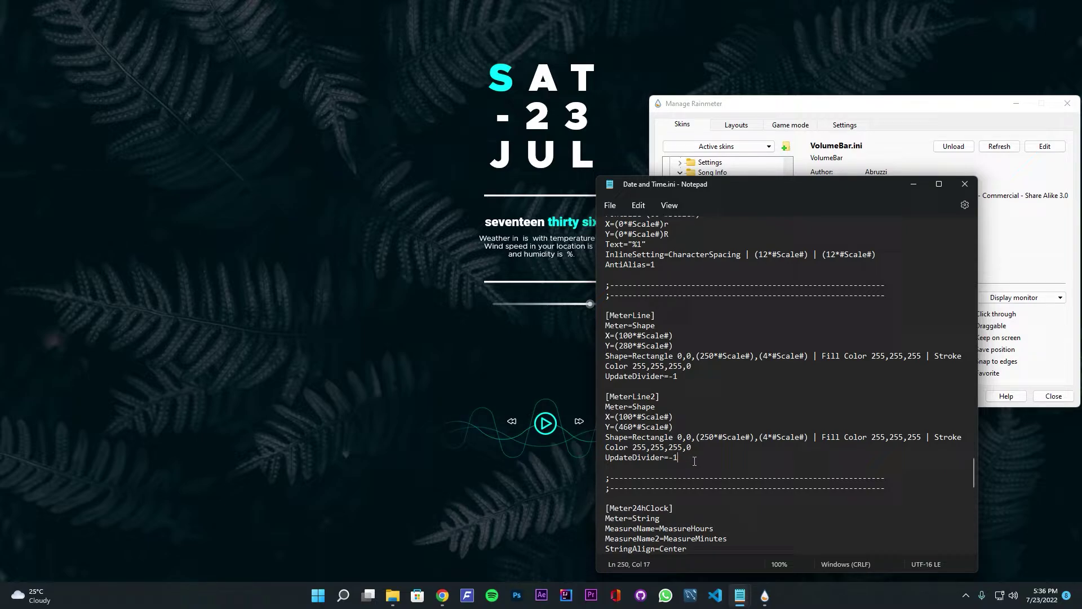
{"action": "left_click_drag", "start_coordinate": [694, 461], "coordinate": [593, 398]}
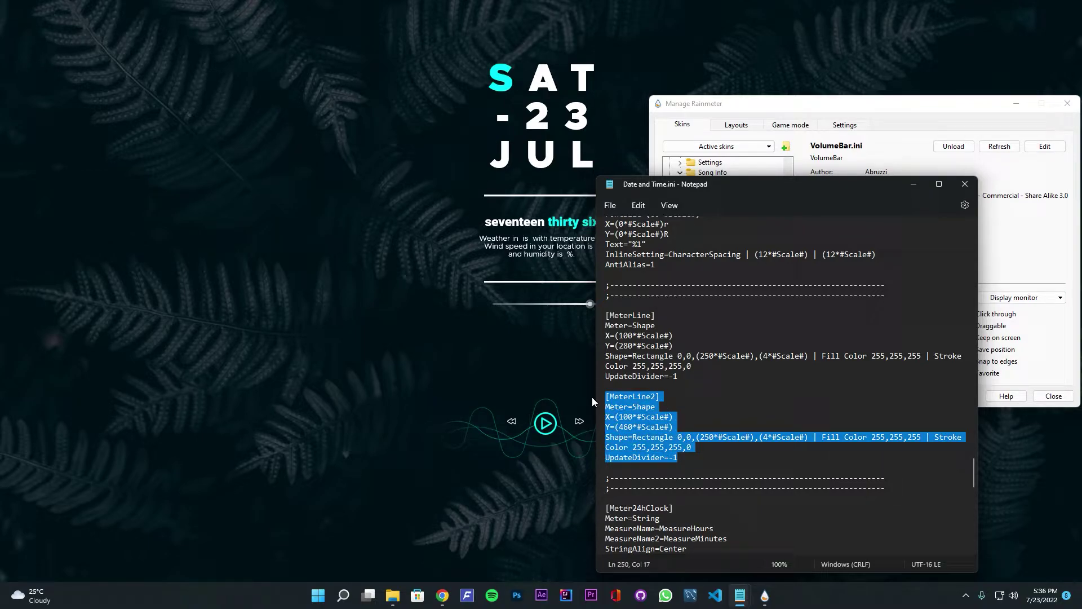
{"action": "key", "text": "Delete"}
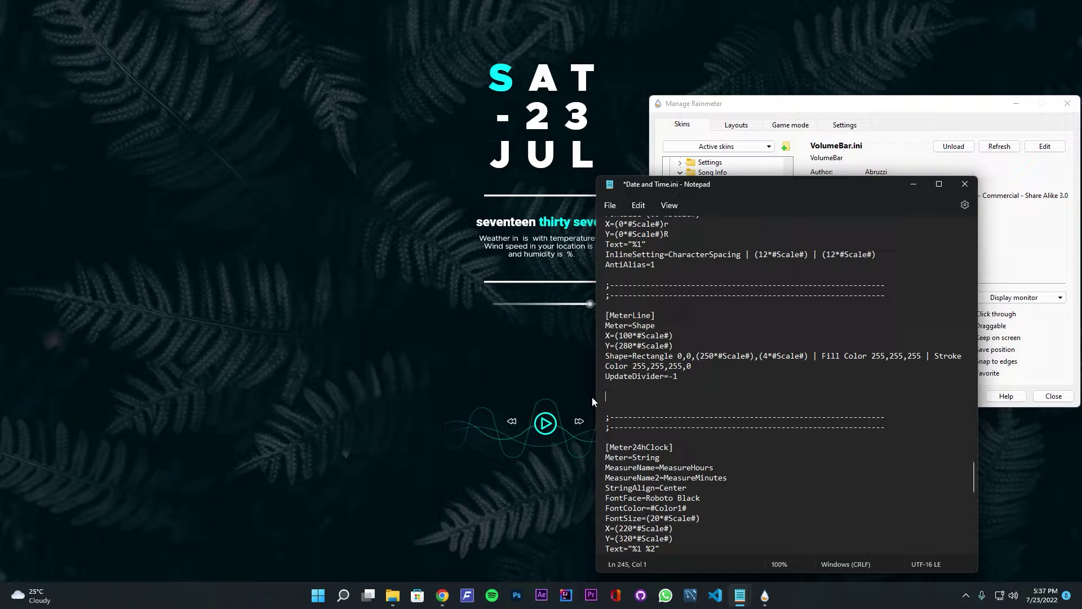
Save the edited file and refresh the Date and Time skin
{"action": "left_click", "coordinate": [609, 205]}
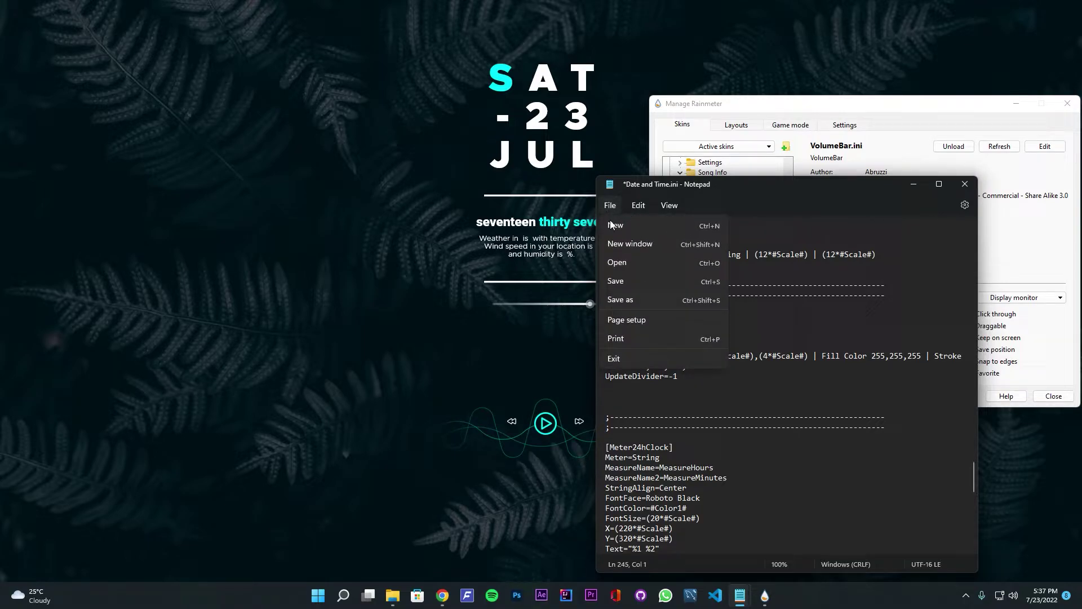
{"action": "left_click", "coordinate": [619, 282]}
{"action": "right_click", "coordinate": [511, 222]}
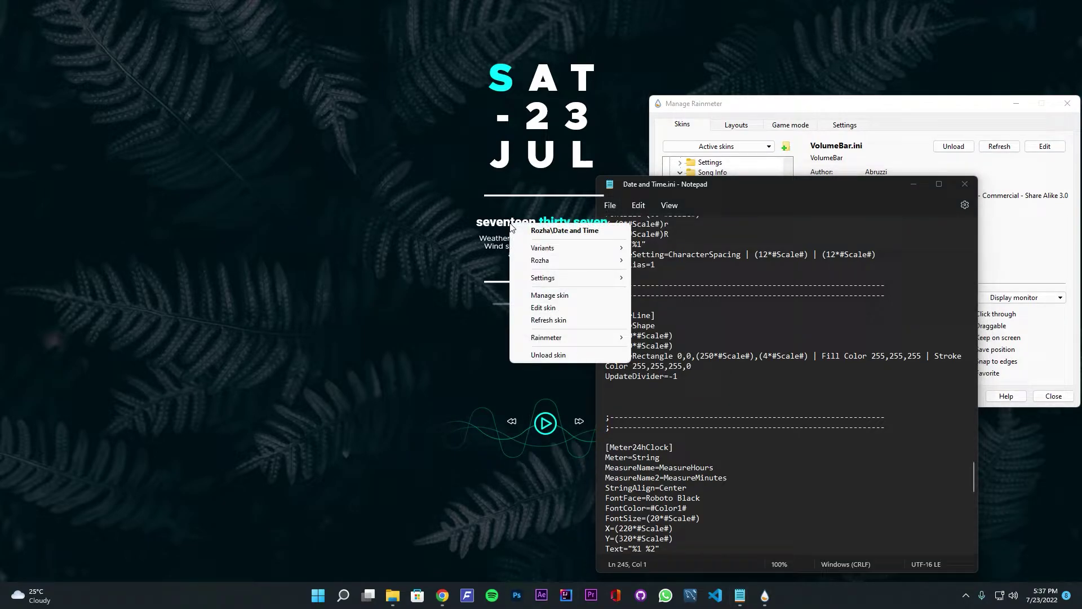
{"action": "left_click", "coordinate": [539, 320]}
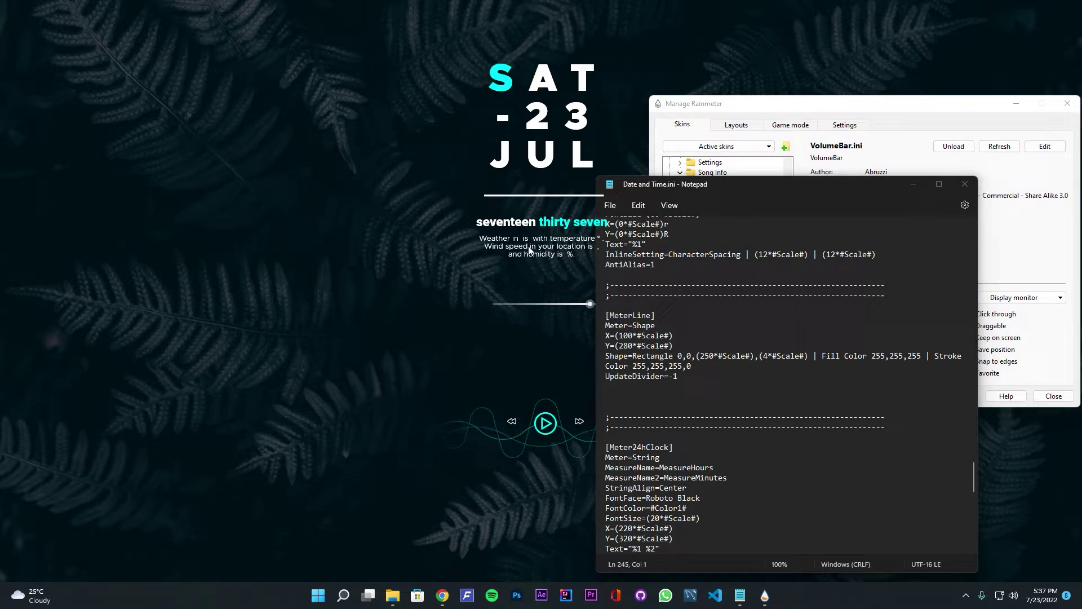
Delete the [MeterWeatherInfo] block from Date and Time.ini and refresh the clock skin
{"action": "left_click", "coordinate": [656, 375]}
{"action": "key", "text": "ctrl+f"}
{"action": "type", "text": "weath"}
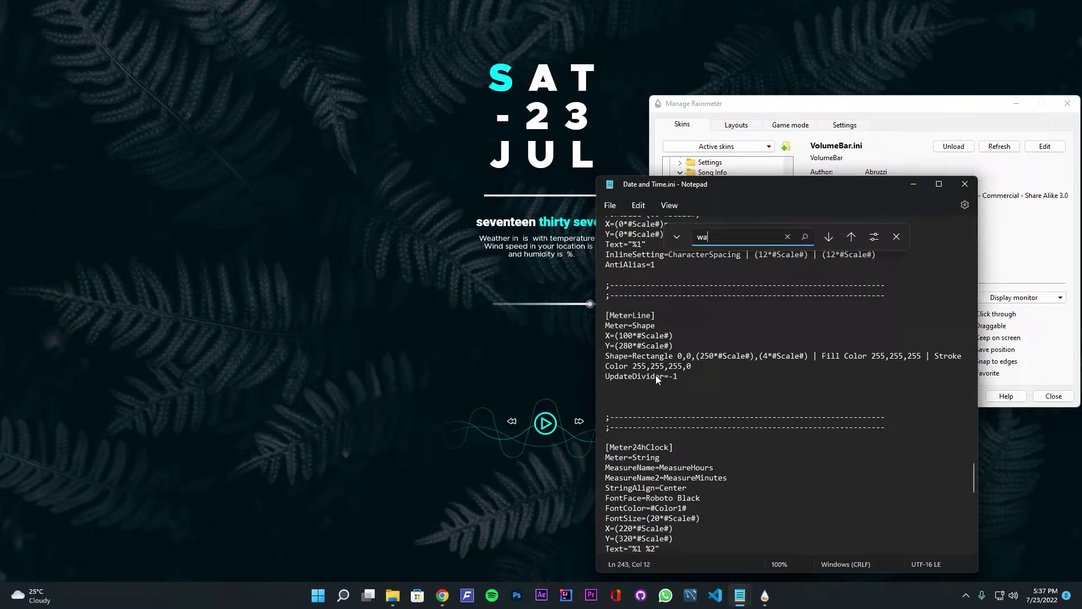
{"action": "type", "text": "er"}
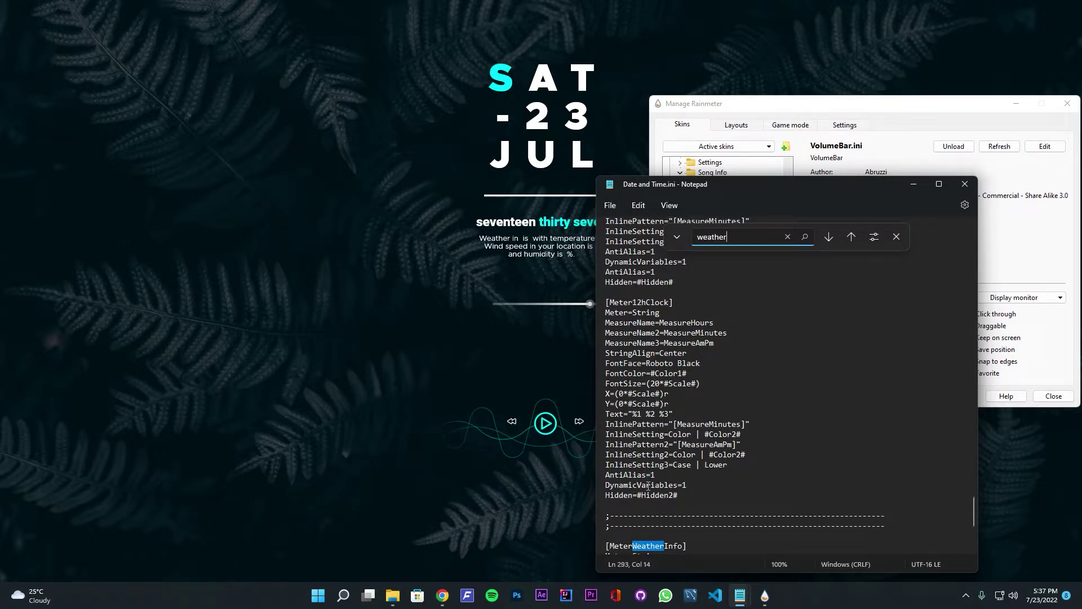
{"action": "scroll", "coordinate": [647, 485], "scroll_direction": "down", "scroll_amount": 2}
{"action": "scroll", "coordinate": [649, 487], "scroll_direction": "down", "scroll_amount": 1}
{"action": "scroll", "coordinate": [651, 487], "scroll_direction": "down", "scroll_amount": 2}
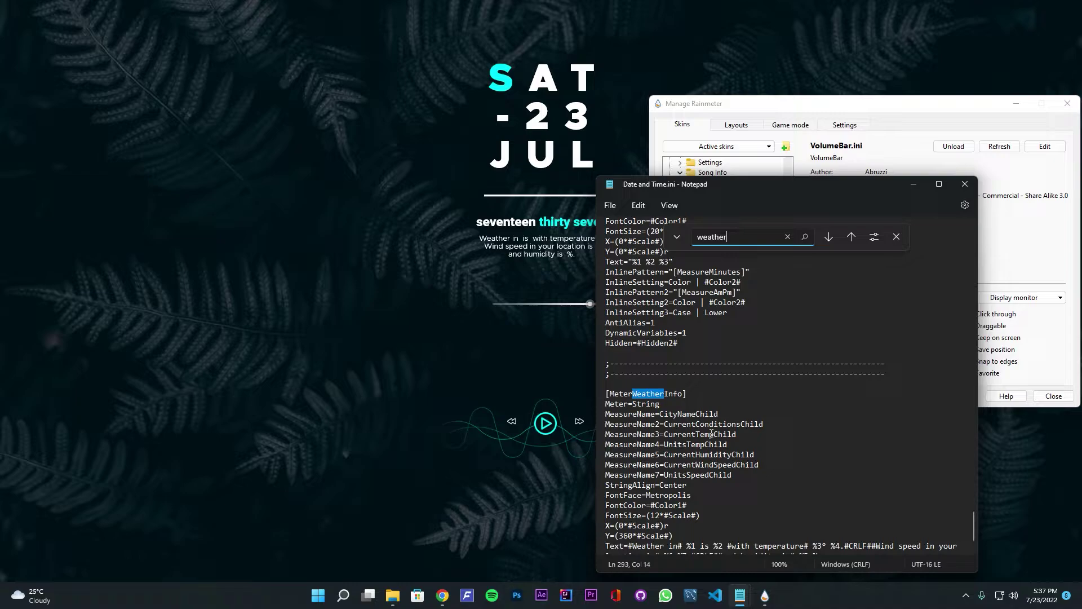
{"action": "scroll", "coordinate": [710, 434], "scroll_direction": "down", "scroll_amount": 1}
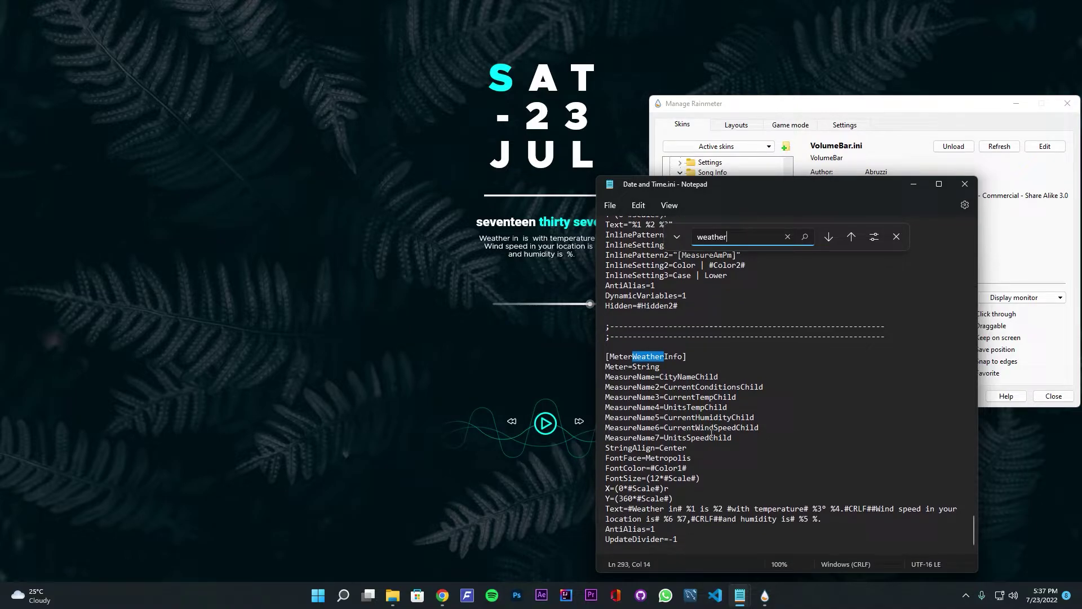
{"action": "left_click_drag", "start_coordinate": [689, 539], "coordinate": [595, 362]}
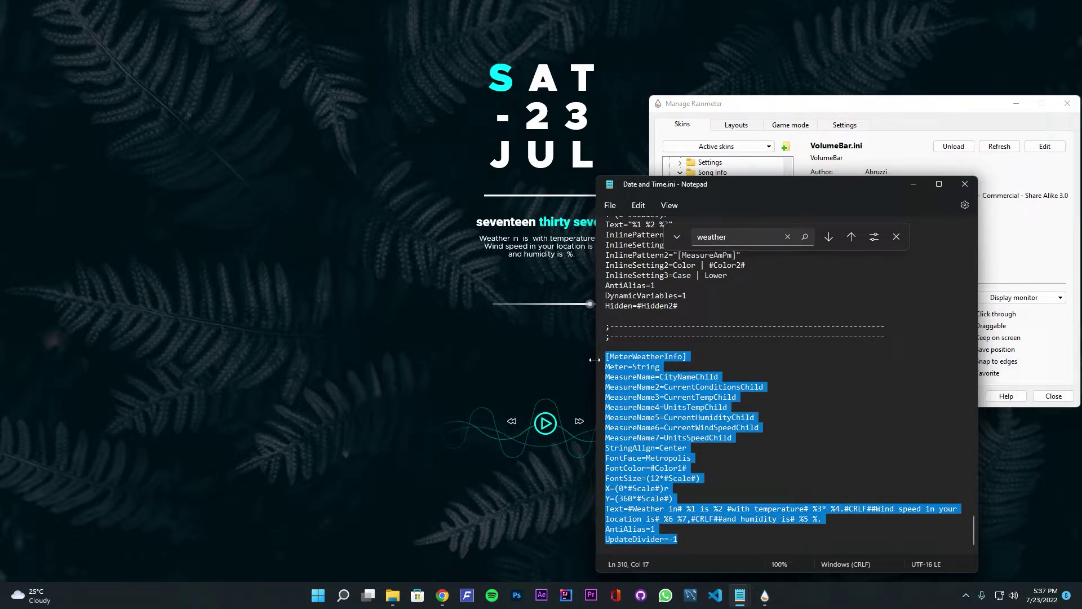
{"action": "key", "text": "Delete"}
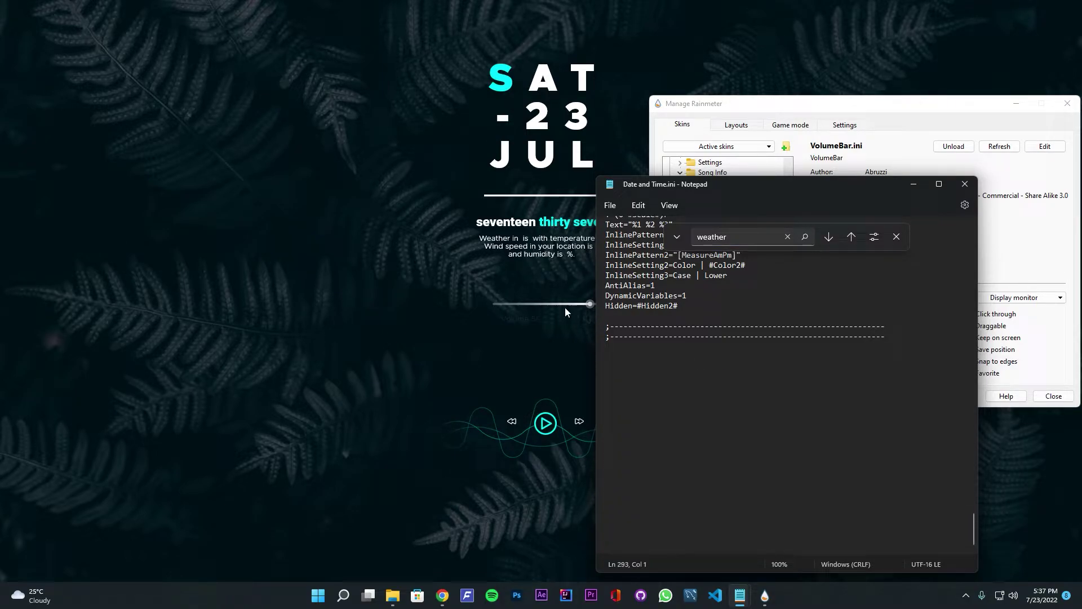
{"action": "right_click", "coordinate": [541, 257]}
{"action": "left_click", "coordinate": [591, 353]}
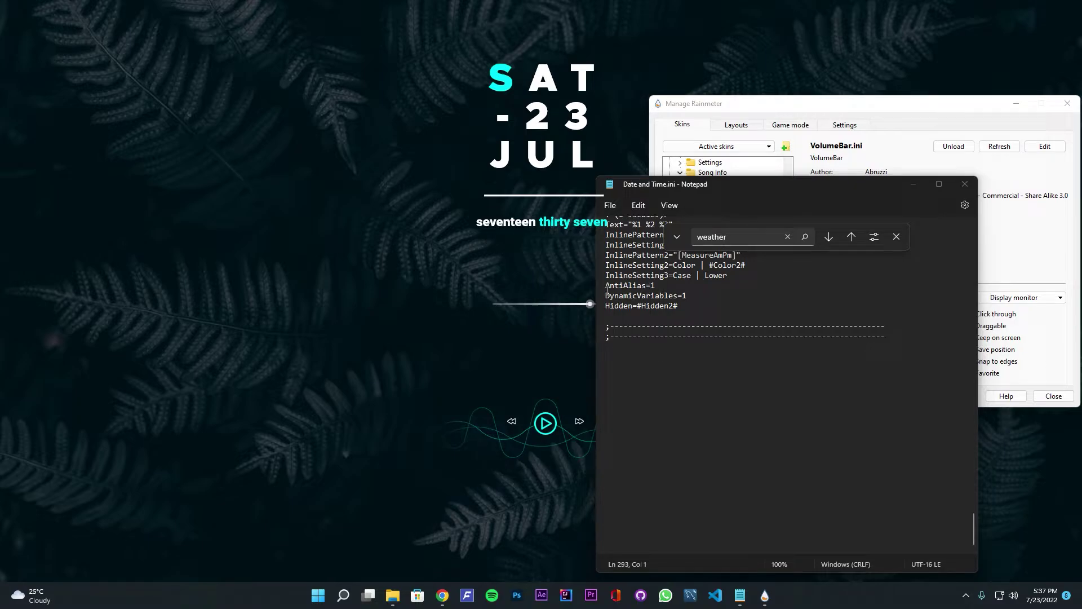
Place the volume bar under the clock at maximum volume and nudge the date right
{"action": "left_click_drag", "start_coordinate": [682, 194], "coordinate": [832, 184]}
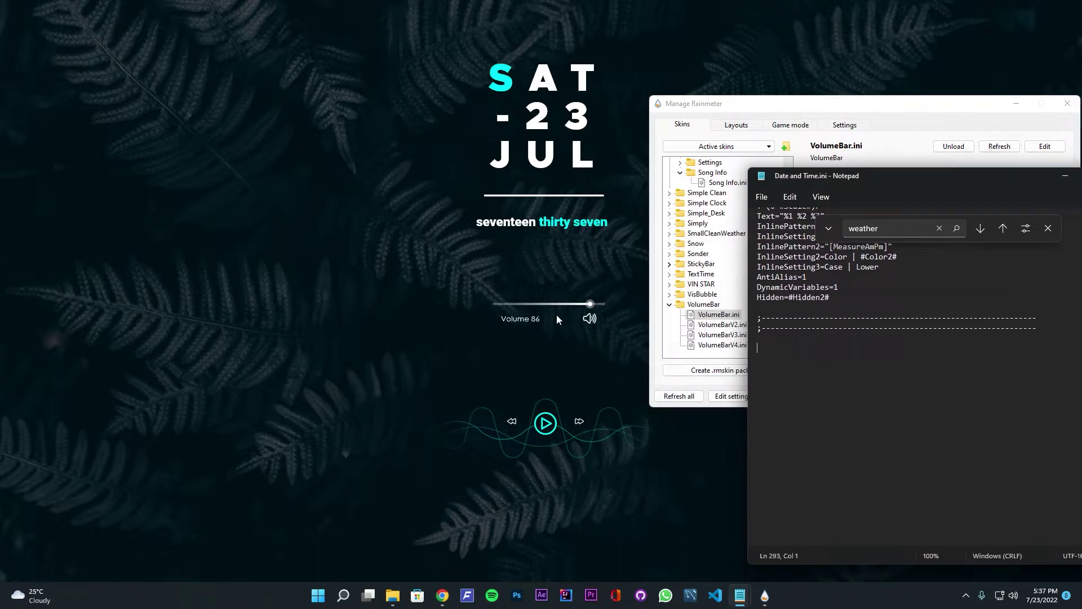
{"action": "left_click_drag", "start_coordinate": [557, 315], "coordinate": [557, 254]}
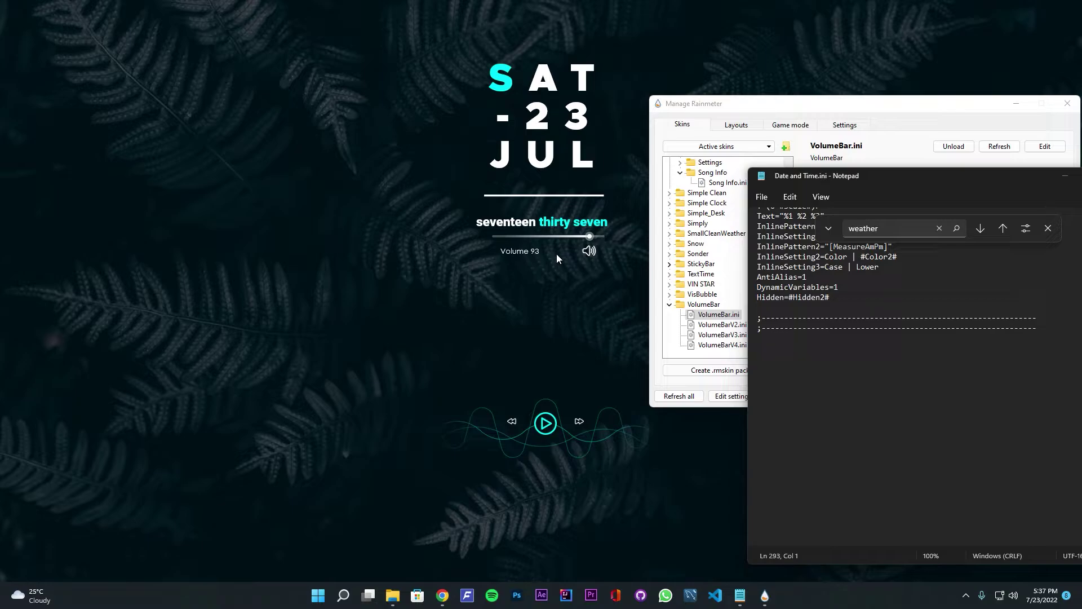
{"action": "left_click", "coordinate": [607, 236]}
{"action": "left_click_drag", "start_coordinate": [551, 148], "coordinate": [558, 150]}
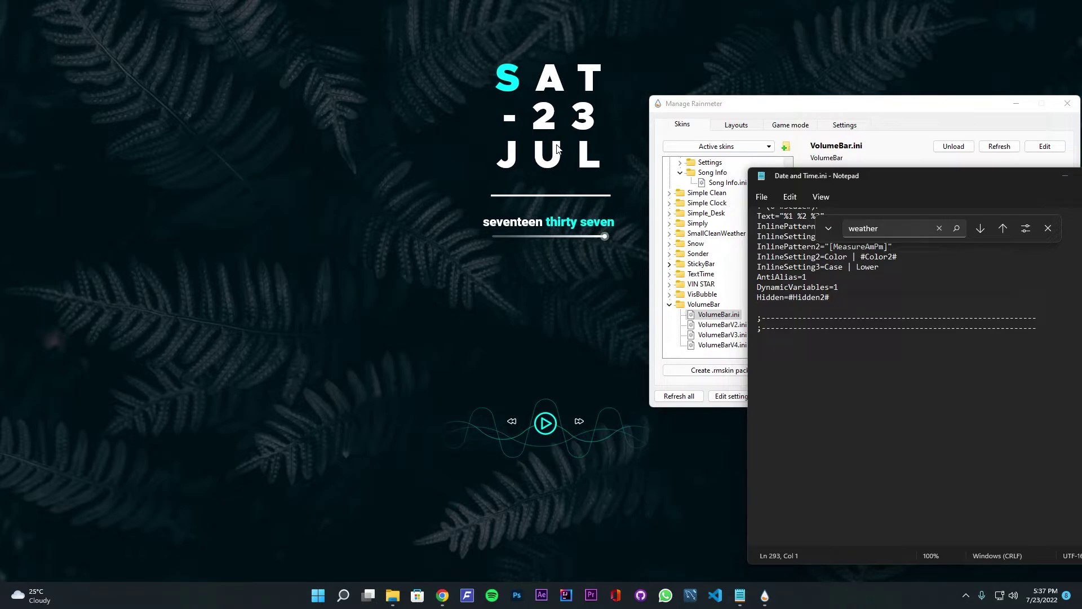
{"action": "left_click_drag", "start_coordinate": [553, 135], "coordinate": [557, 139]}
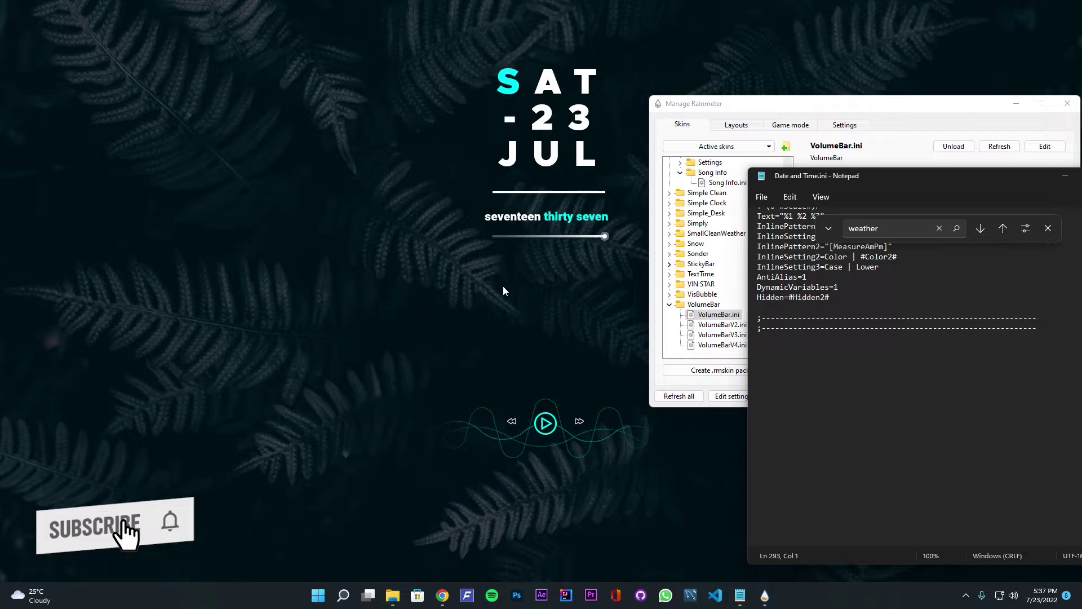
In the Rozha settings, try a light grey for Color 2 in RainRGB
{"action": "left_click", "coordinate": [515, 82]}
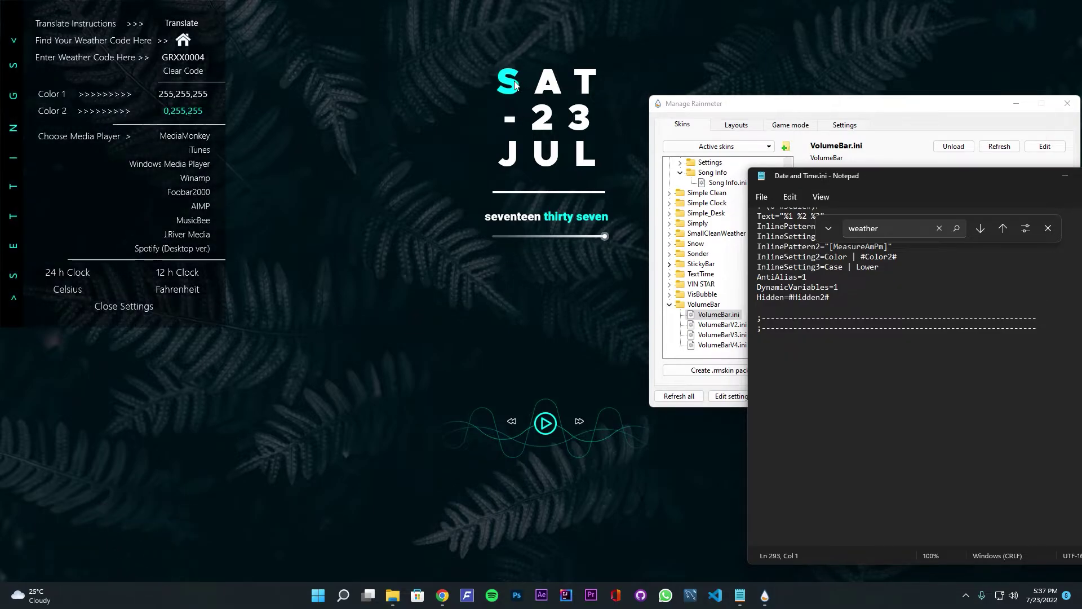
{"action": "left_click", "coordinate": [183, 111]}
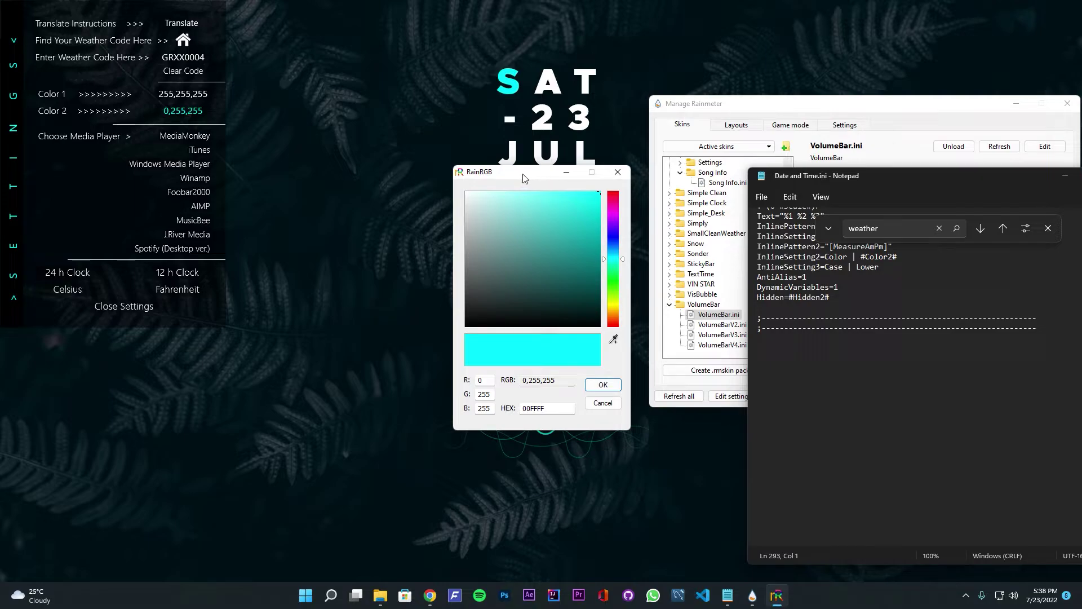
{"action": "left_click_drag", "start_coordinate": [523, 178], "coordinate": [299, 190]}
{"action": "left_click", "coordinate": [392, 280]}
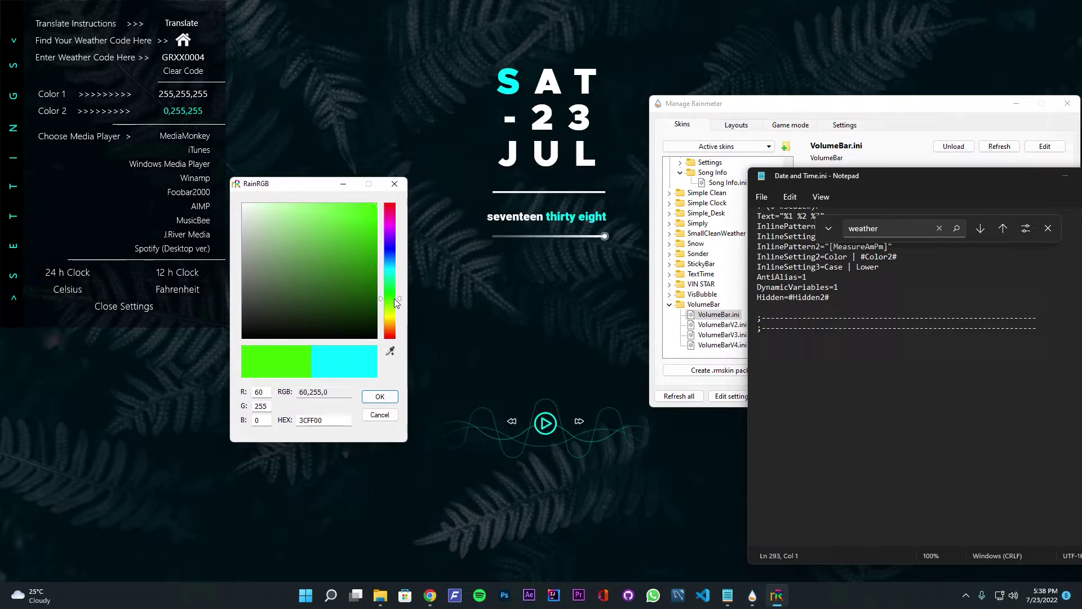
{"action": "left_click_drag", "start_coordinate": [394, 298], "coordinate": [394, 259]}
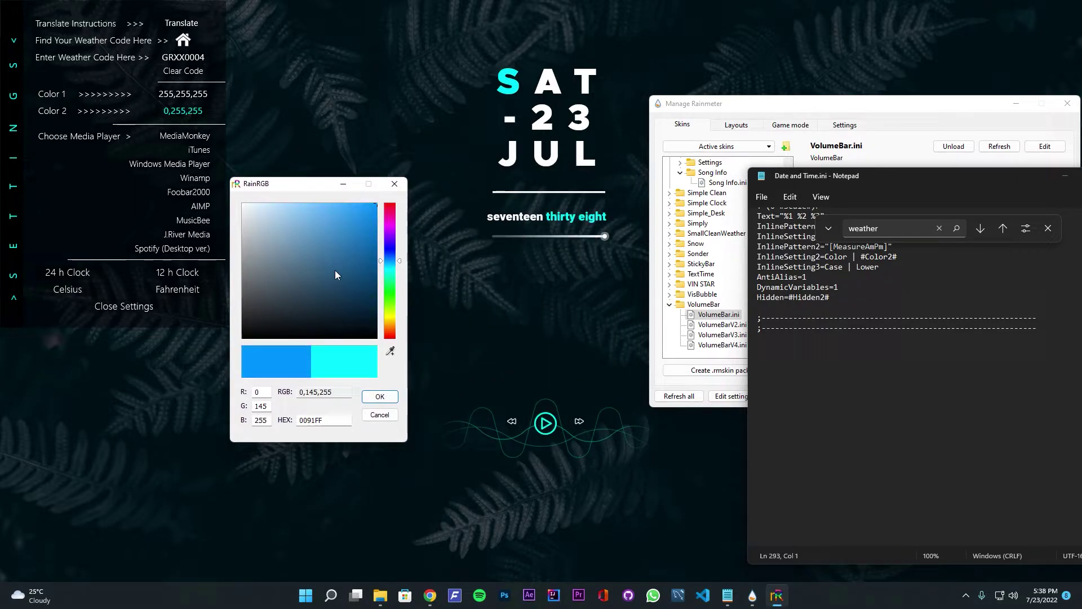
{"action": "left_click", "coordinate": [251, 255]}
{"action": "left_click", "coordinate": [247, 245]}
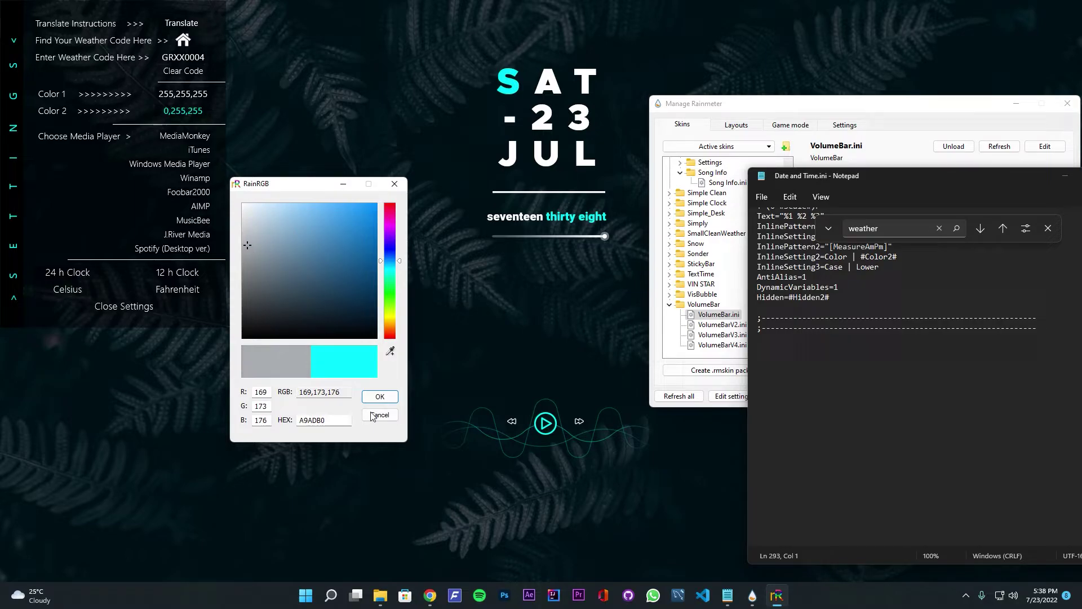
{"action": "left_click", "coordinate": [395, 399]}
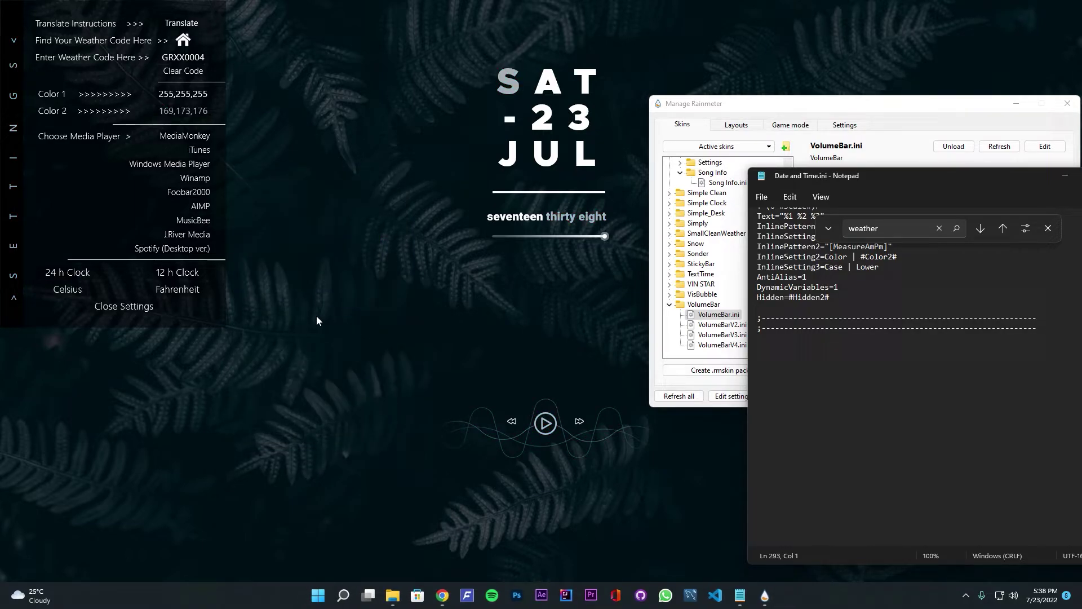
Change the Rozha Color 2 to light blue (149,196,232)
{"action": "left_click", "coordinate": [184, 111]}
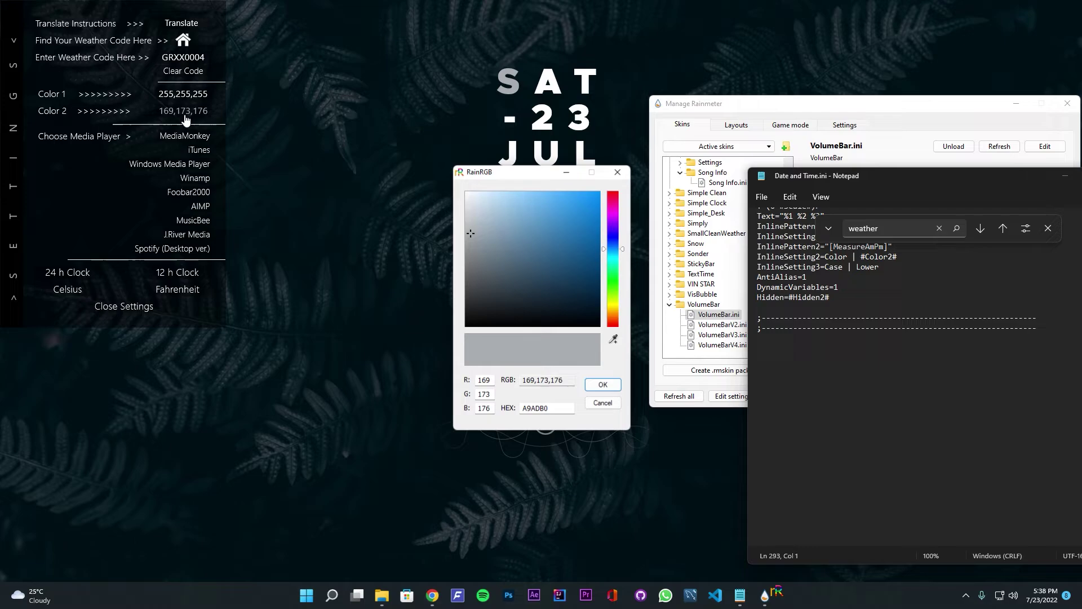
{"action": "left_click_drag", "start_coordinate": [515, 214], "coordinate": [513, 204]}
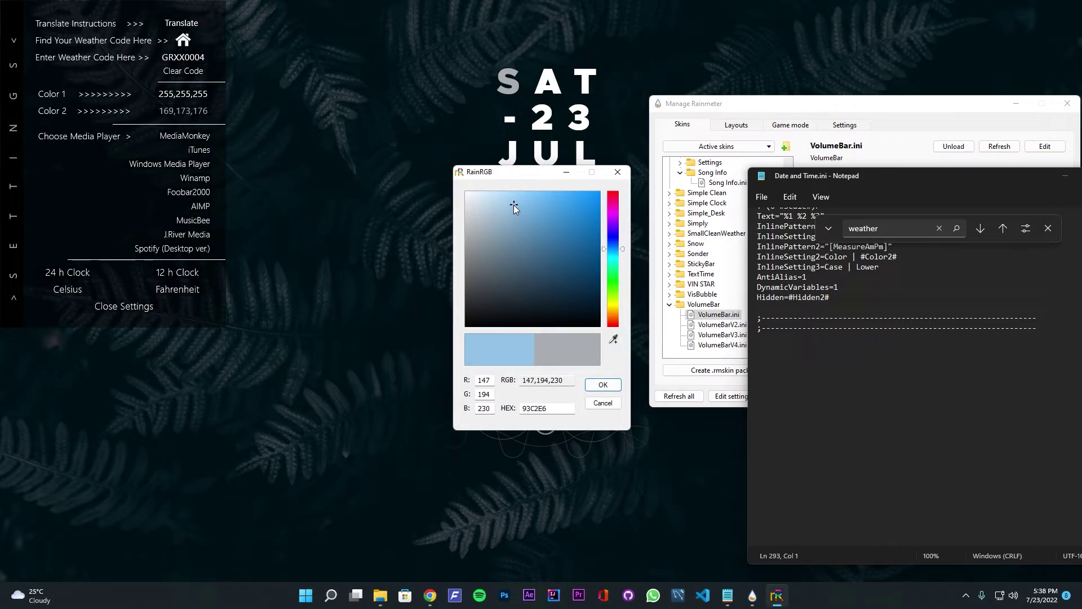
{"action": "left_click", "coordinate": [602, 386]}
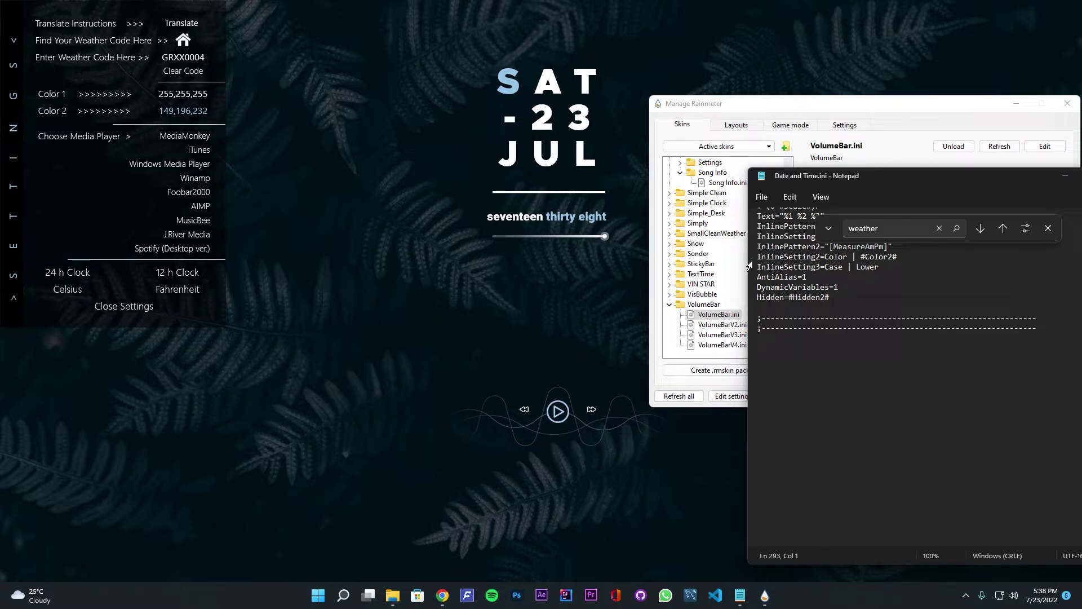
Collapse the VolumeBar folder in Manage Rainmeter and launch Microsoft Store
{"action": "left_click", "coordinate": [699, 245]}
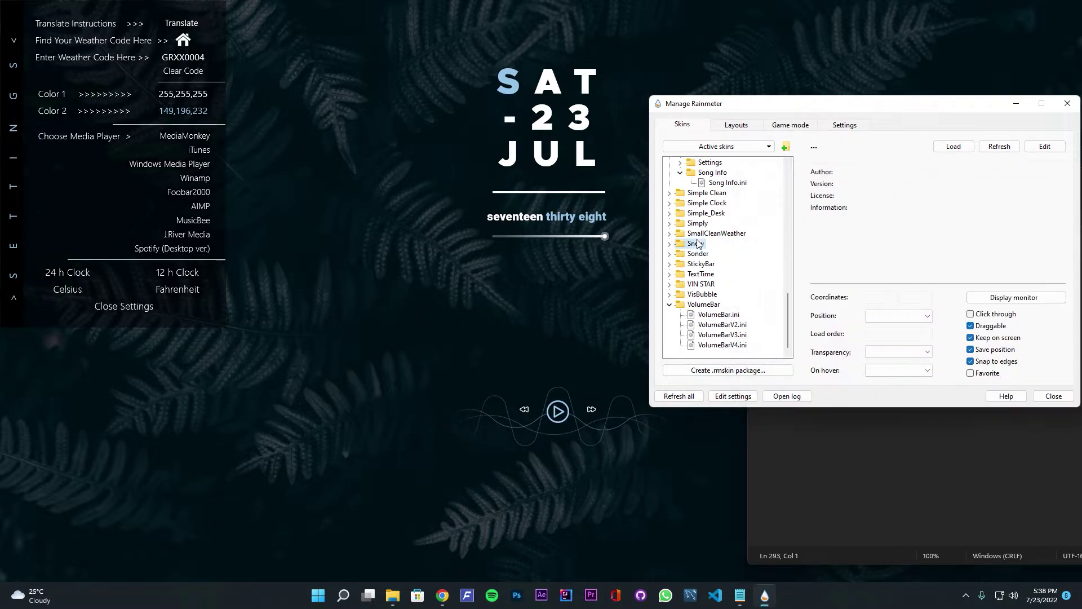
{"action": "left_click", "coordinate": [671, 309]}
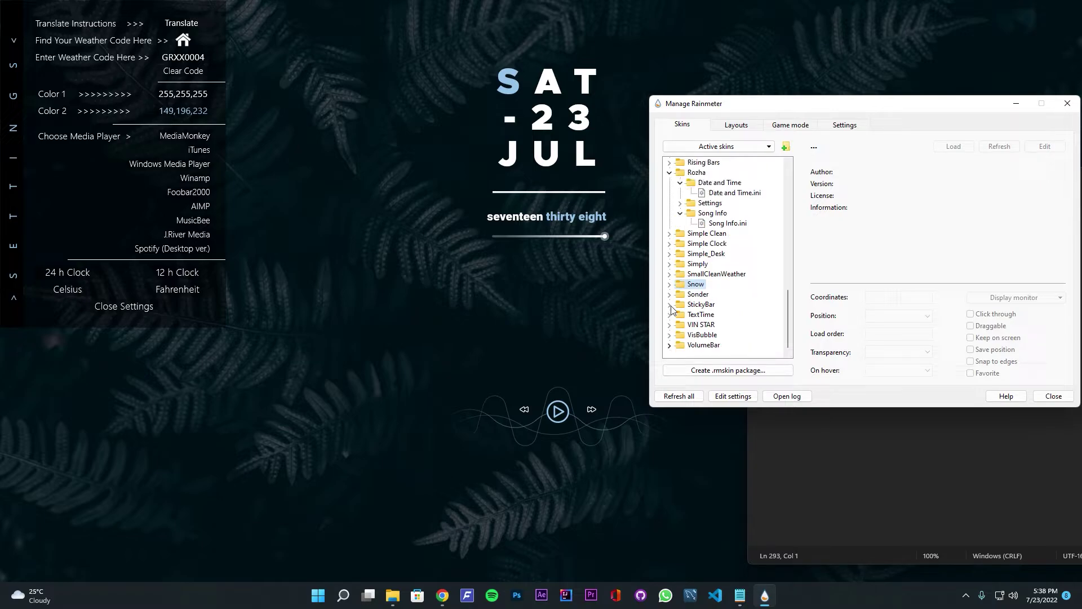
{"action": "left_click", "coordinate": [417, 596]}
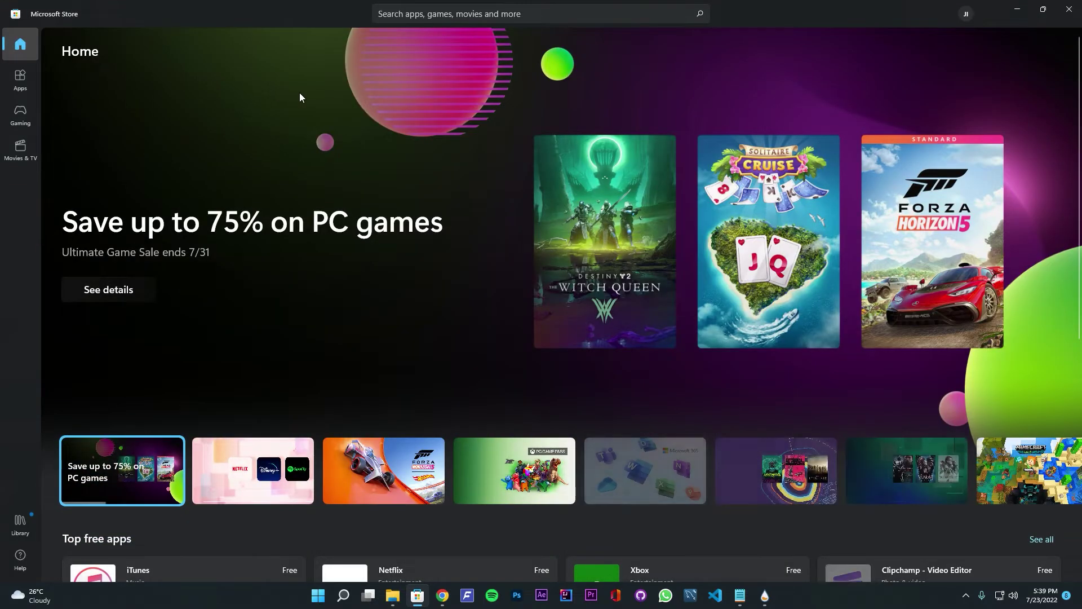
Find TranslucentTB by searching 'translucent', close the Store, and dismiss the Rozha settings panel
{"action": "left_click", "coordinate": [415, 13]}
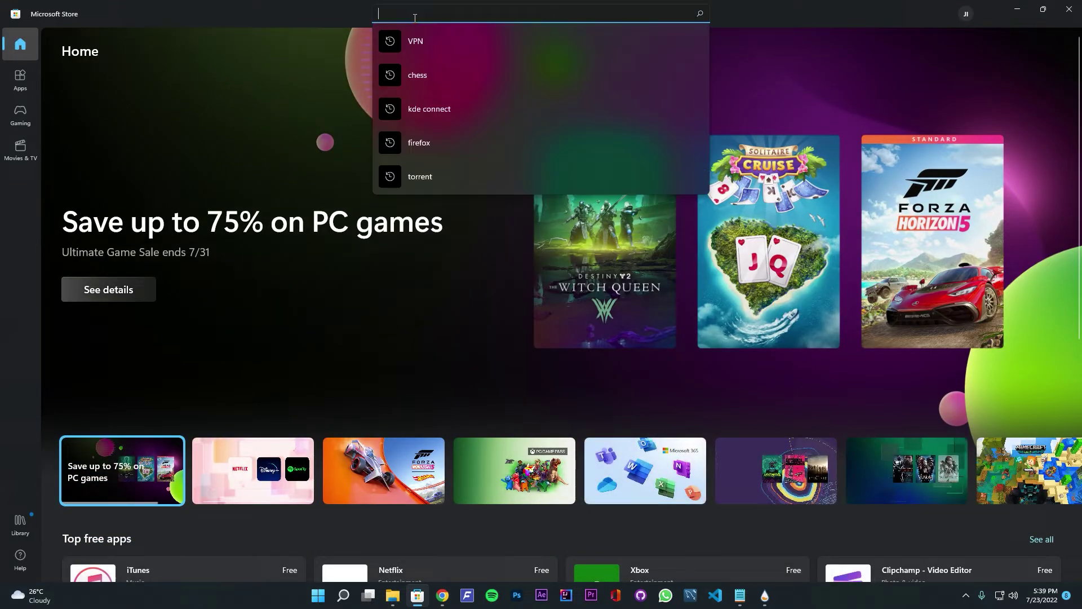
{"action": "type", "text": "translu"}
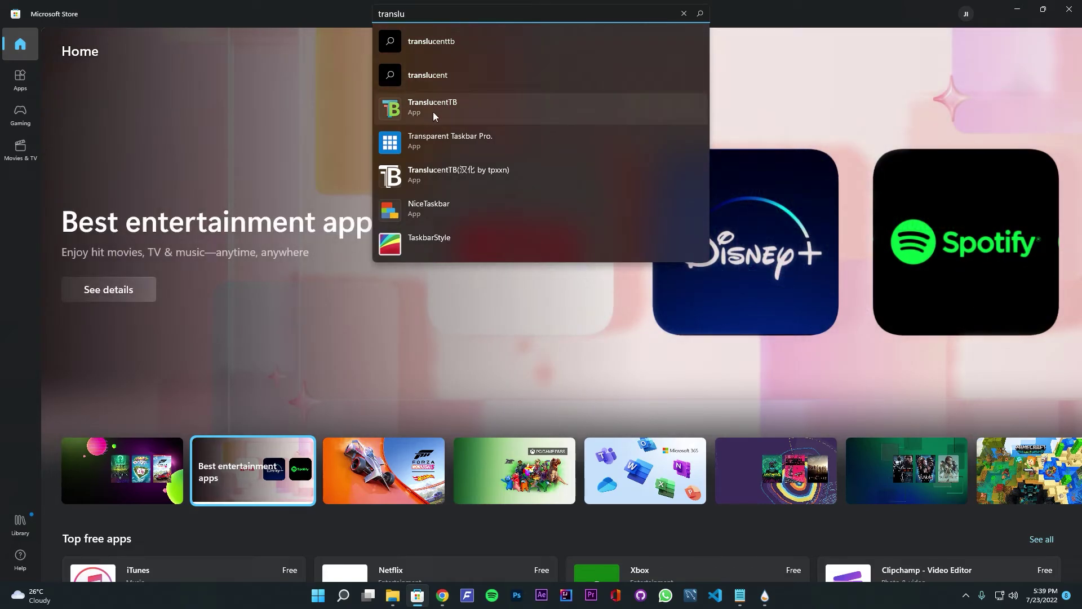
{"action": "left_click", "coordinate": [440, 106]}
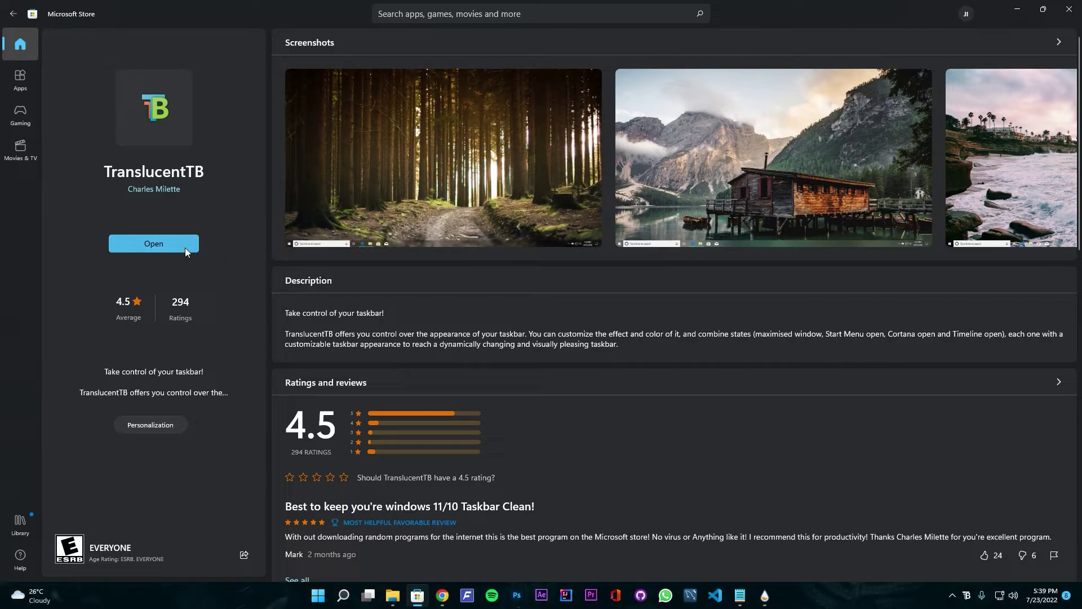
{"action": "left_click", "coordinate": [1067, 9]}
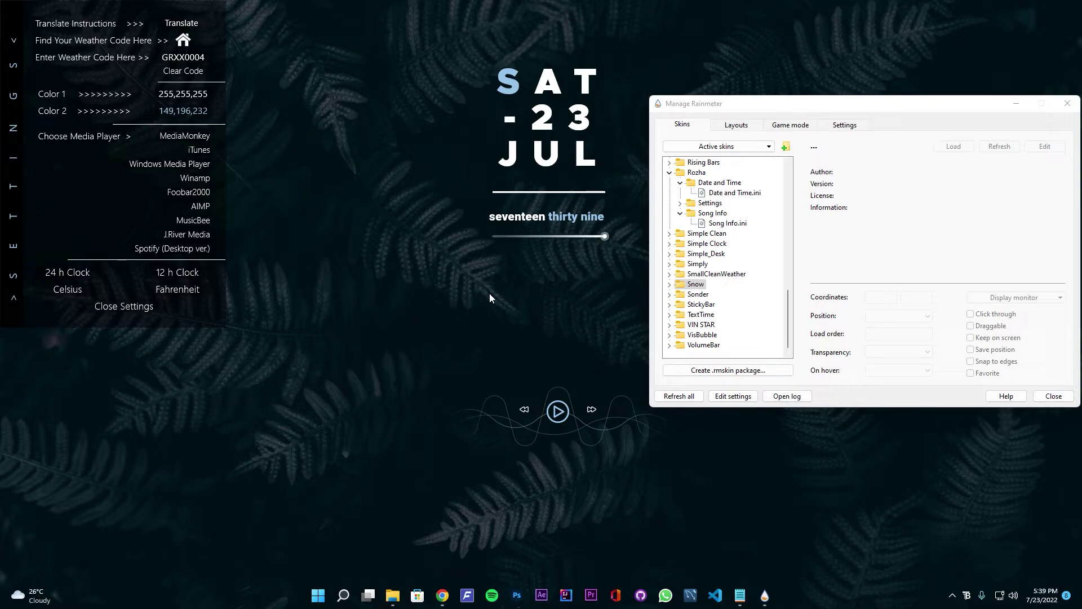
{"action": "left_click", "coordinate": [142, 308]}
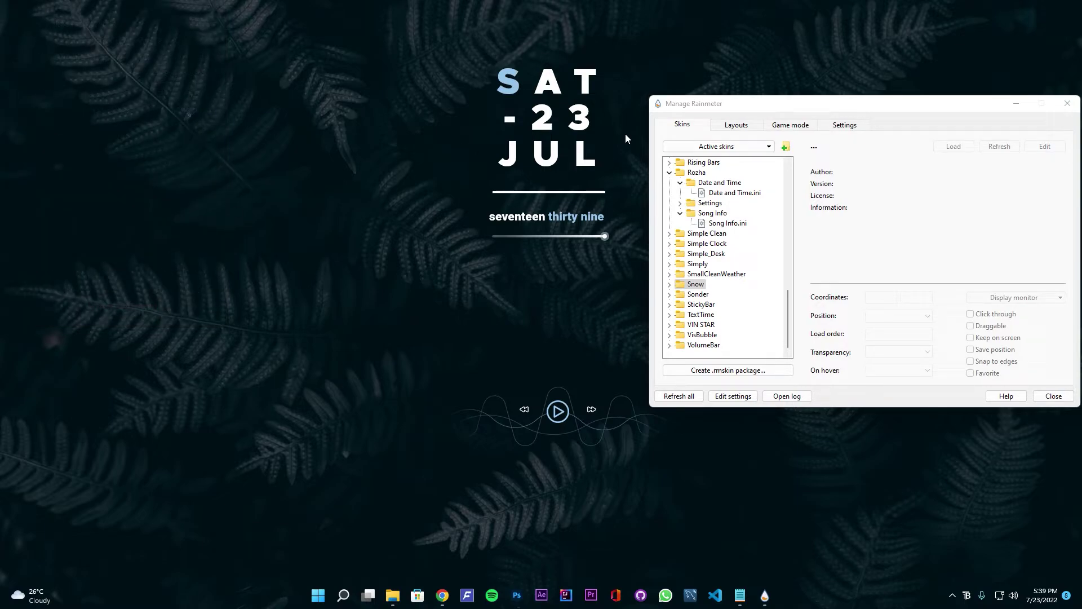
{"action": "left_click", "coordinate": [771, 244]}
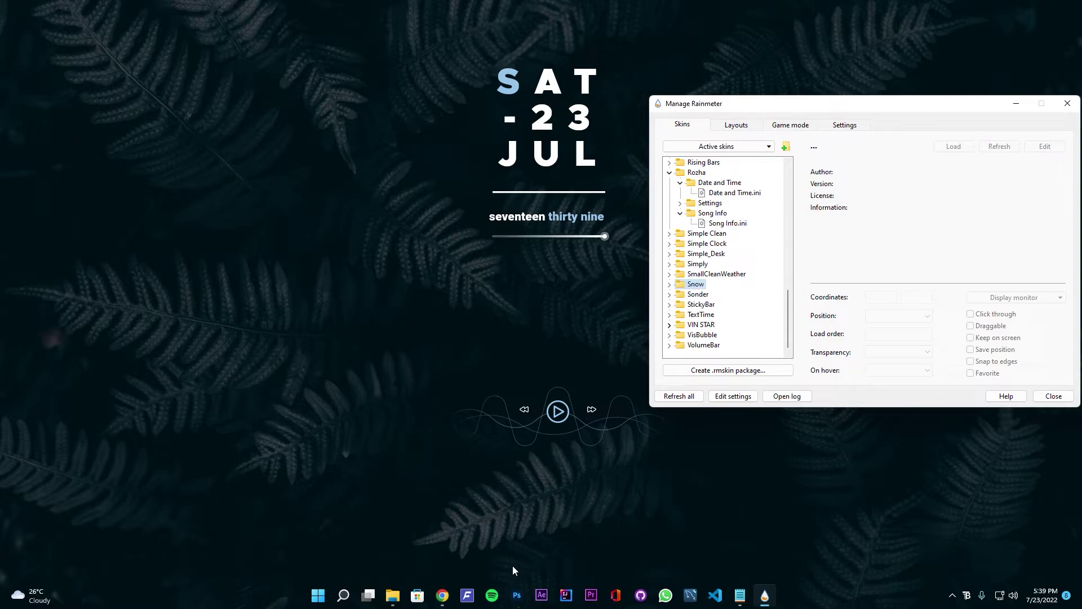
Play music in Spotify, then centre the Enmon visualizer below the clock
{"action": "left_click", "coordinate": [492, 596]}
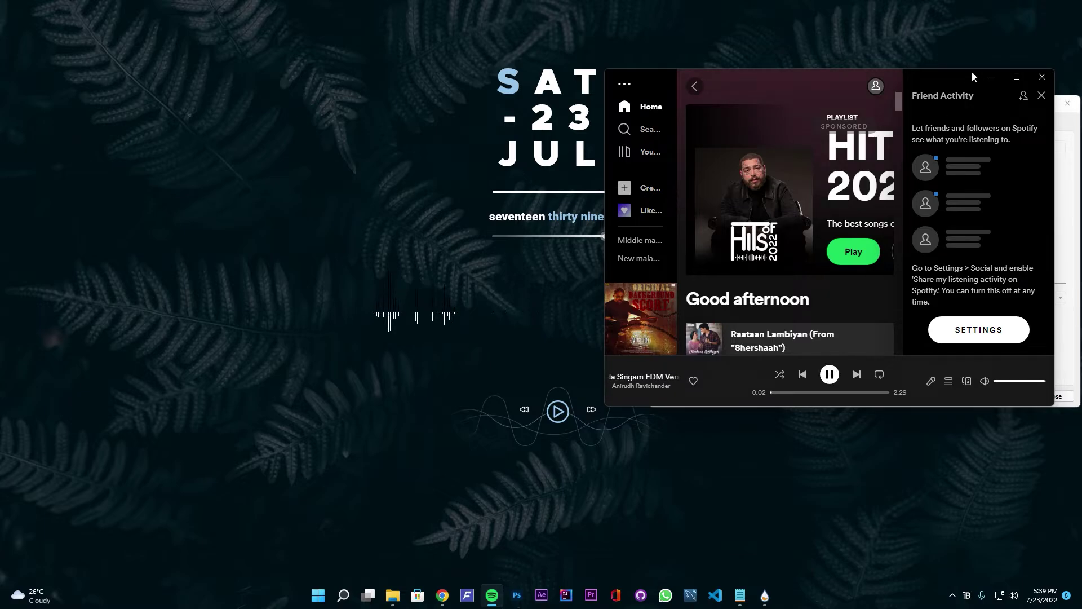
{"action": "left_click", "coordinate": [991, 78]}
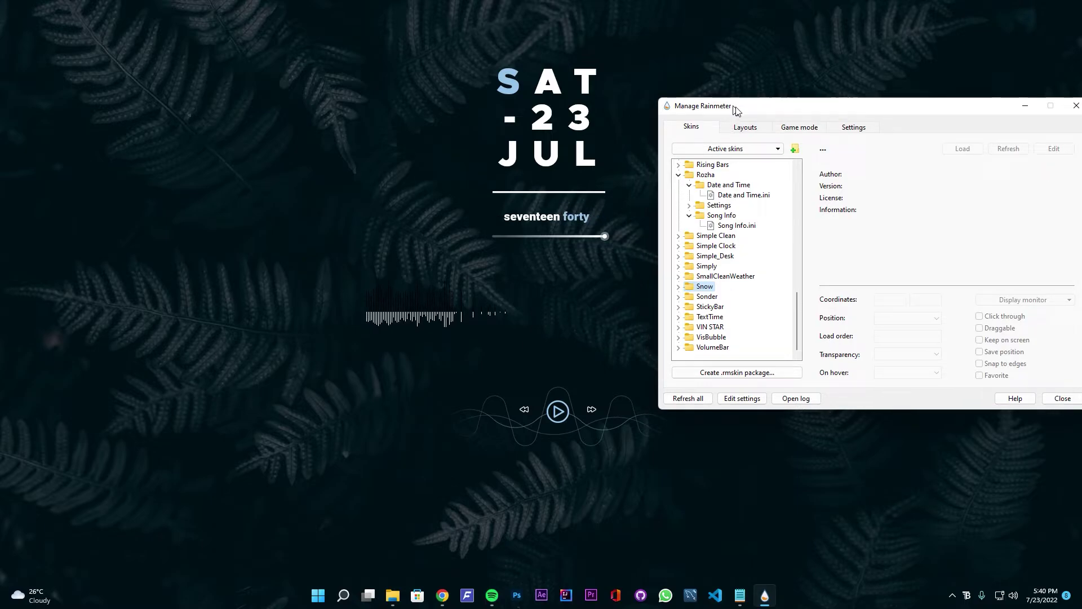
{"action": "left_click_drag", "start_coordinate": [725, 108], "coordinate": [887, 167]}
{"action": "left_click_drag", "start_coordinate": [478, 313], "coordinate": [566, 316]}
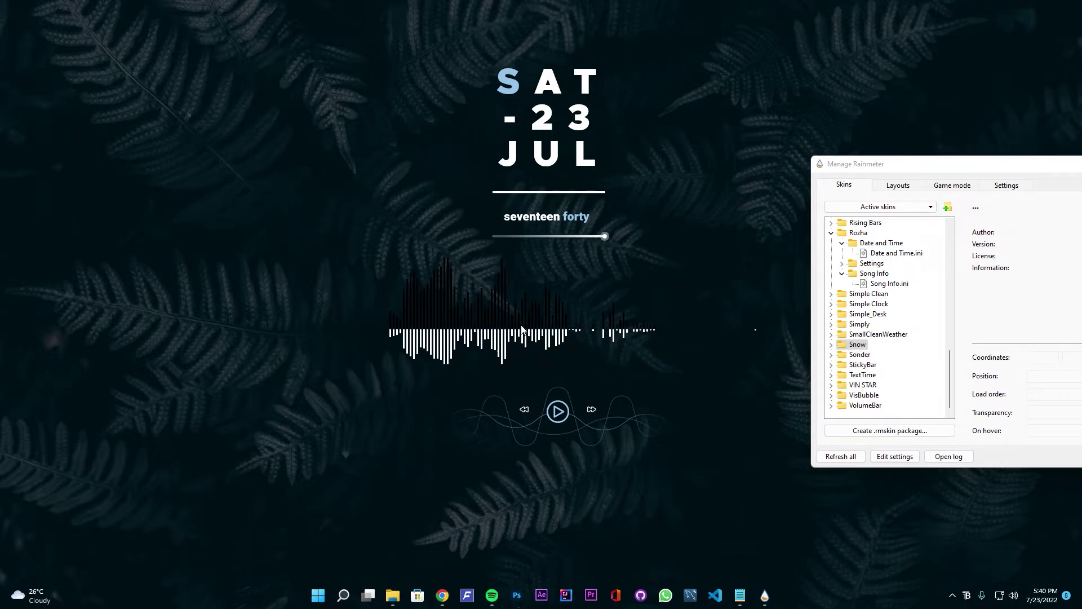
Set the Enmon visualizer's Color 1 to pure white
{"action": "right_click", "coordinate": [443, 314]}
{"action": "mouse_move", "coordinate": [475, 352]}
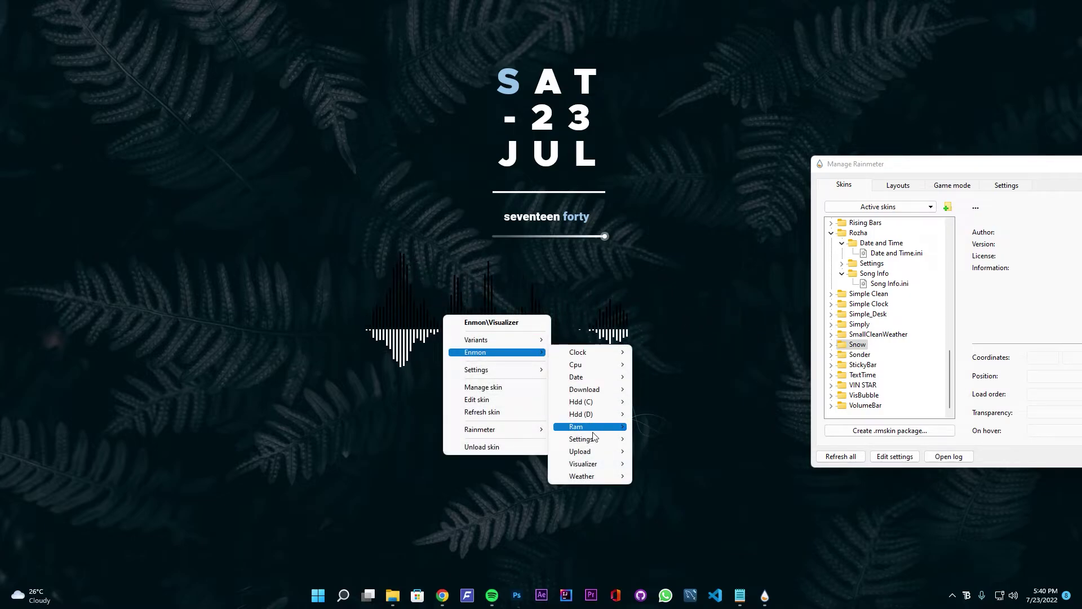
{"action": "mouse_move", "coordinate": [581, 439]}
{"action": "left_click", "coordinate": [646, 441]}
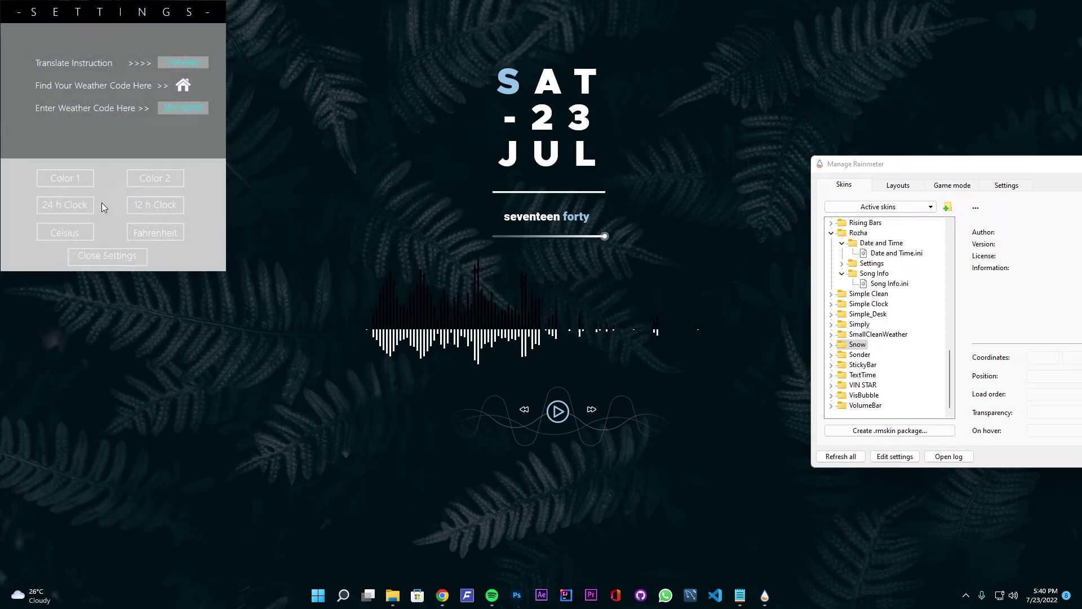
{"action": "left_click", "coordinate": [64, 179]}
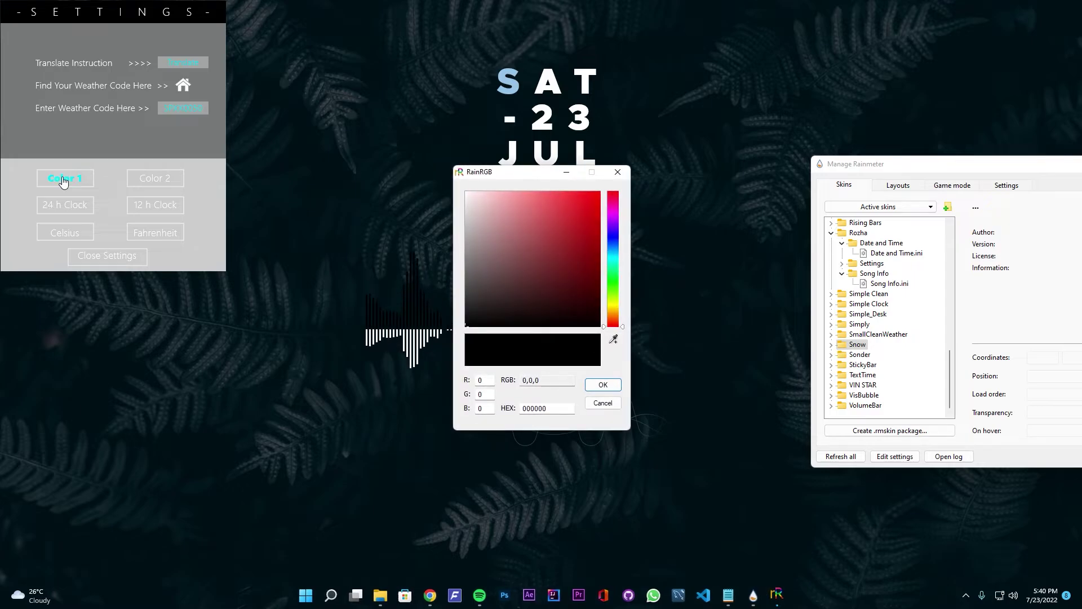
{"action": "left_click_drag", "start_coordinate": [485, 236], "coordinate": [466, 193]}
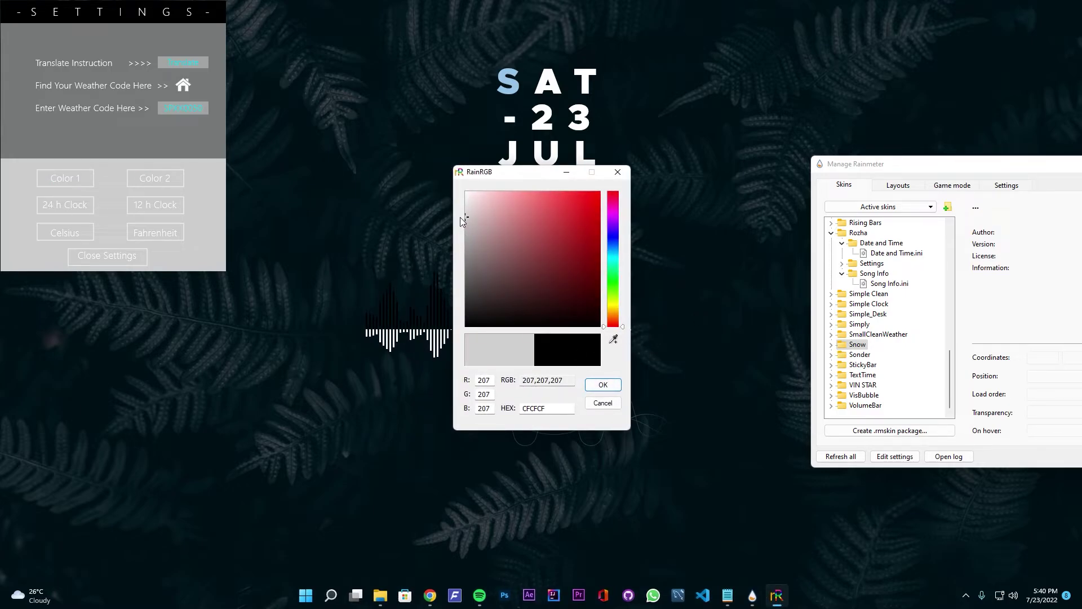
{"action": "left_click", "coordinate": [602, 383]}
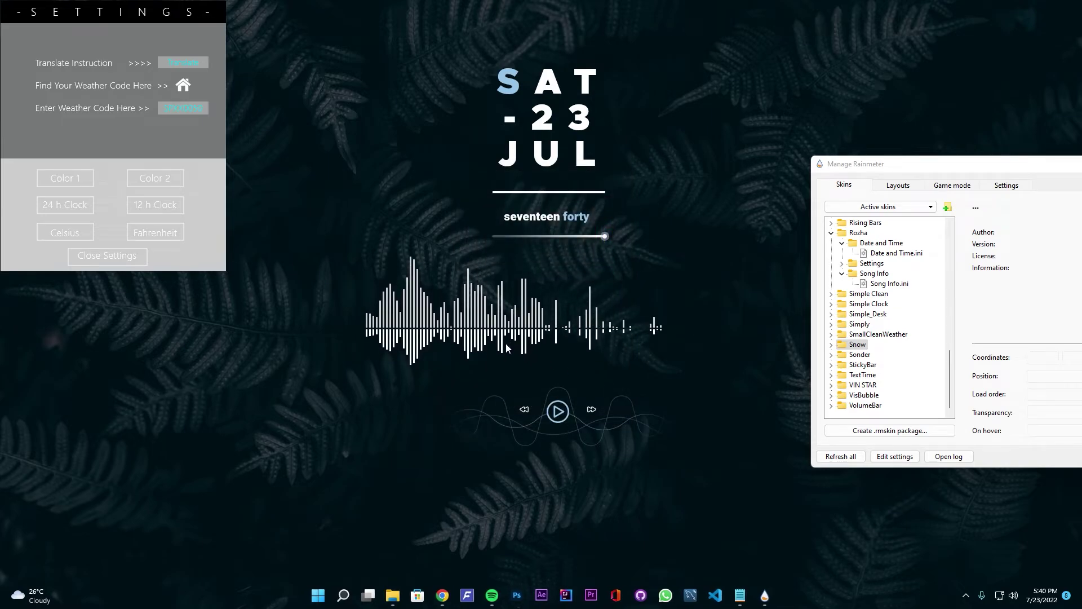
Set Color 2 to light grey (217,217,217) and close the clock settings panel
{"action": "left_click", "coordinate": [160, 179]}
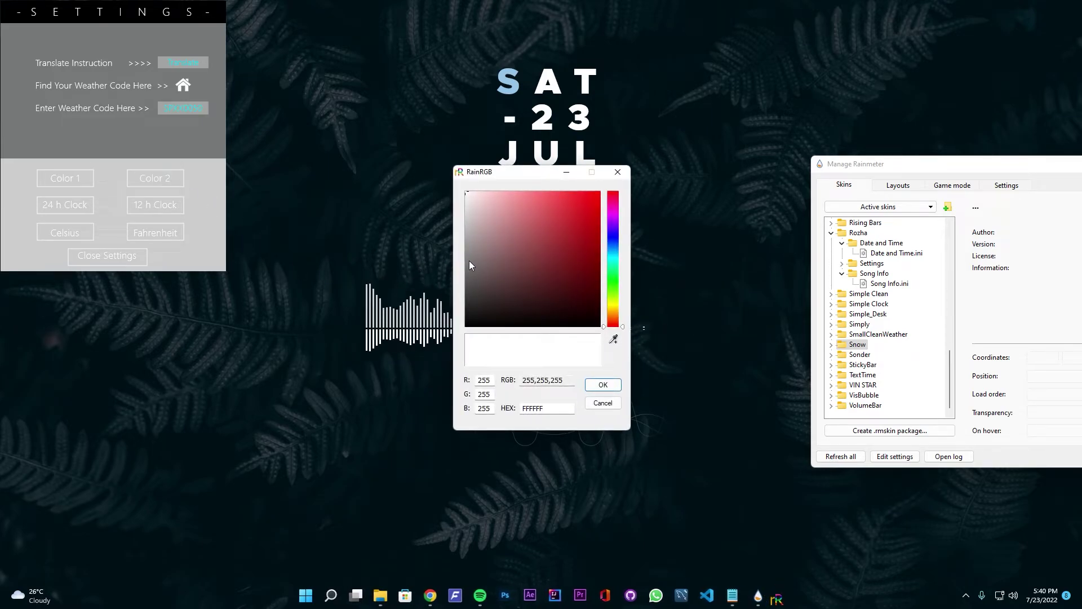
{"action": "left_click", "coordinate": [465, 208]}
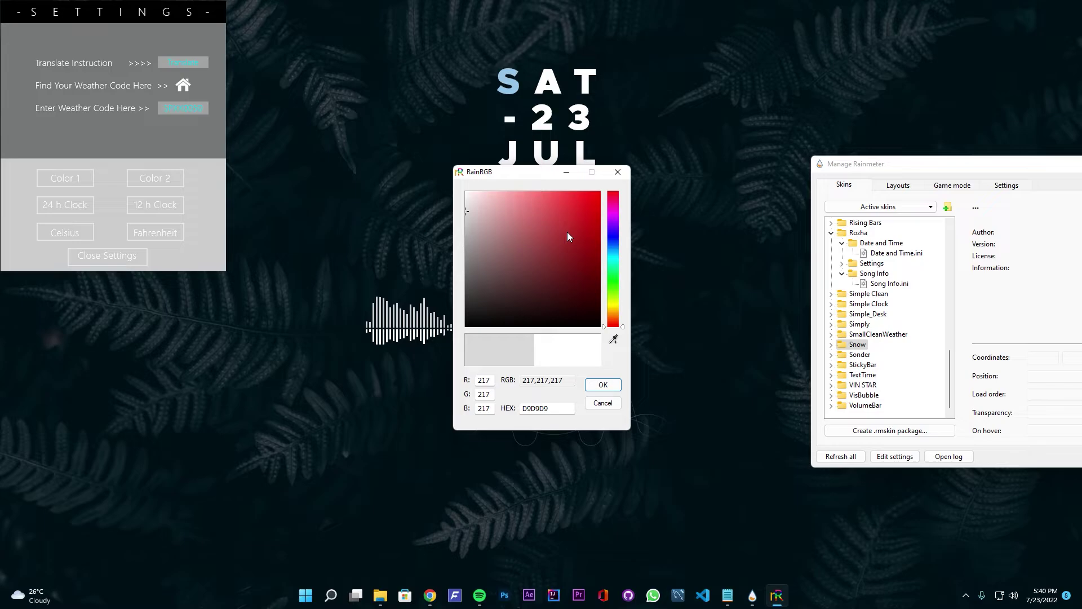
{"action": "left_click", "coordinate": [607, 384]}
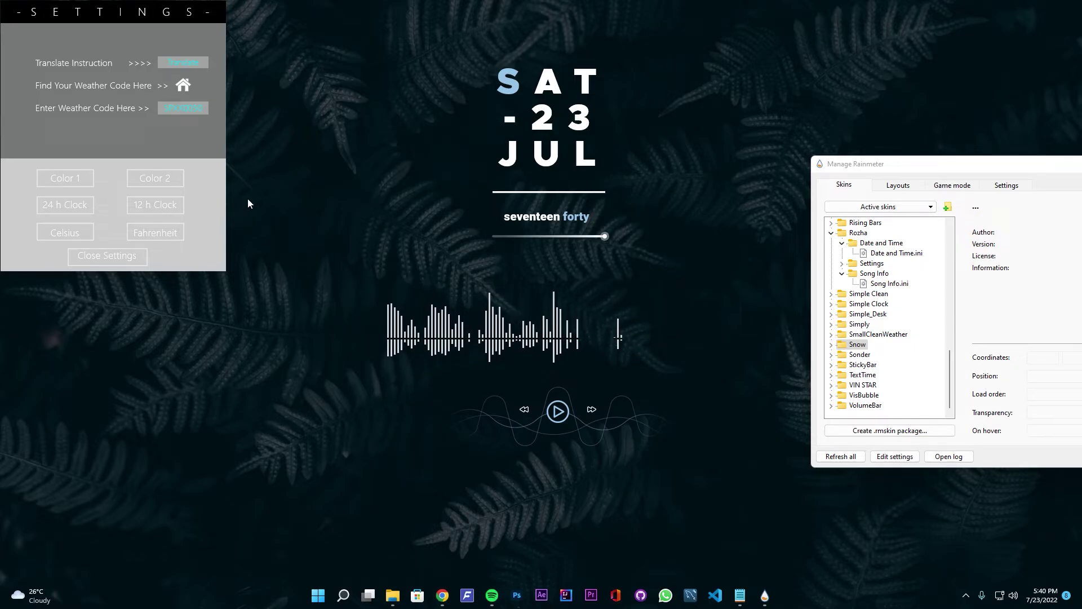
{"action": "left_click", "coordinate": [135, 257]}
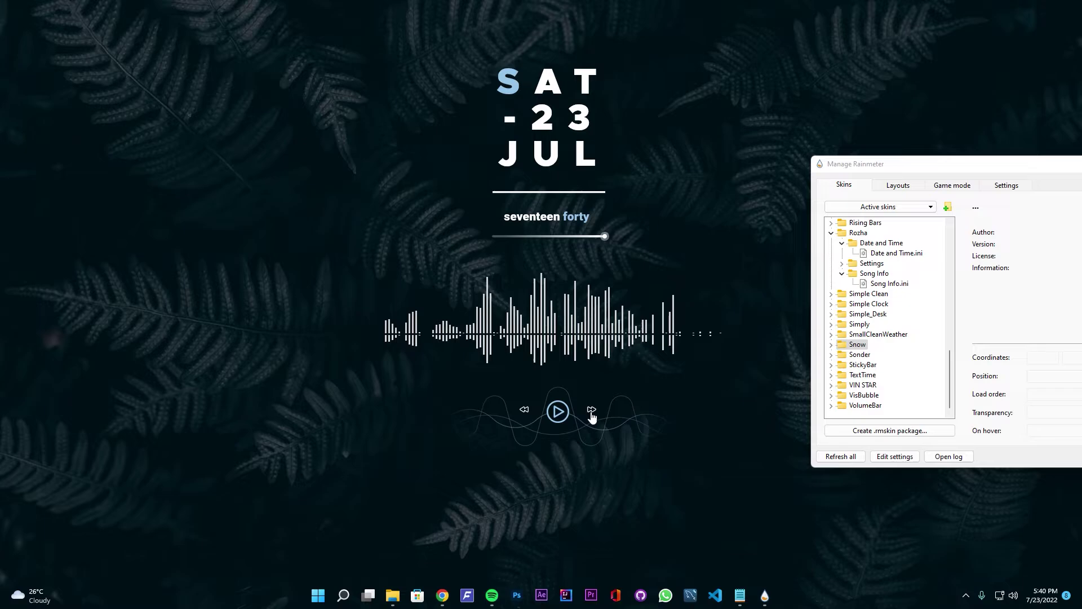
Set the Song Info widget's media player to Spotify (Desktop ver.) and close its settings
{"action": "right_click", "coordinate": [571, 419]}
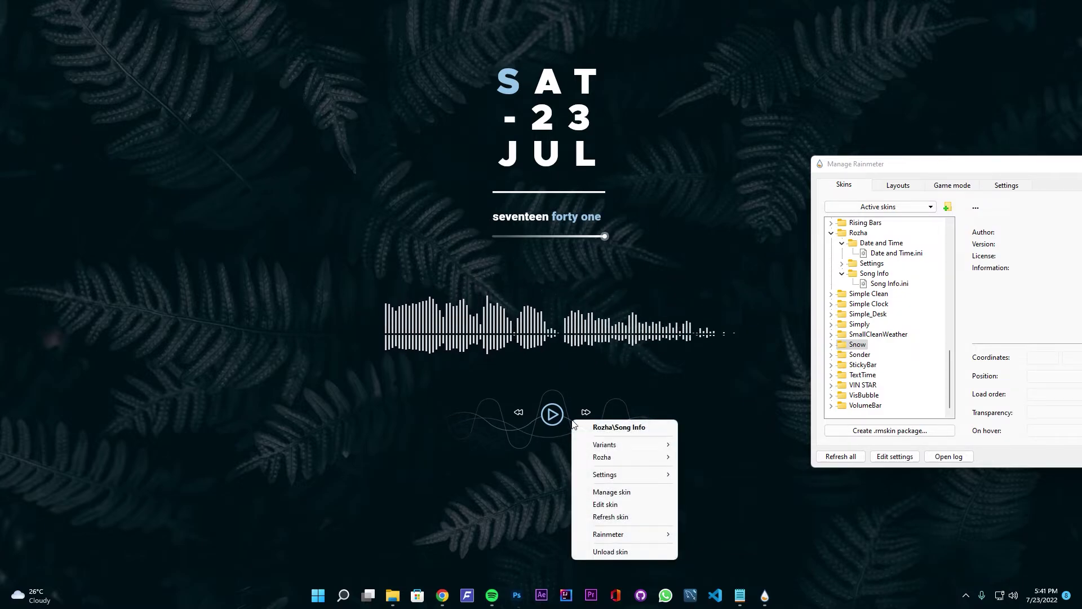
{"action": "left_click", "coordinate": [447, 105]}
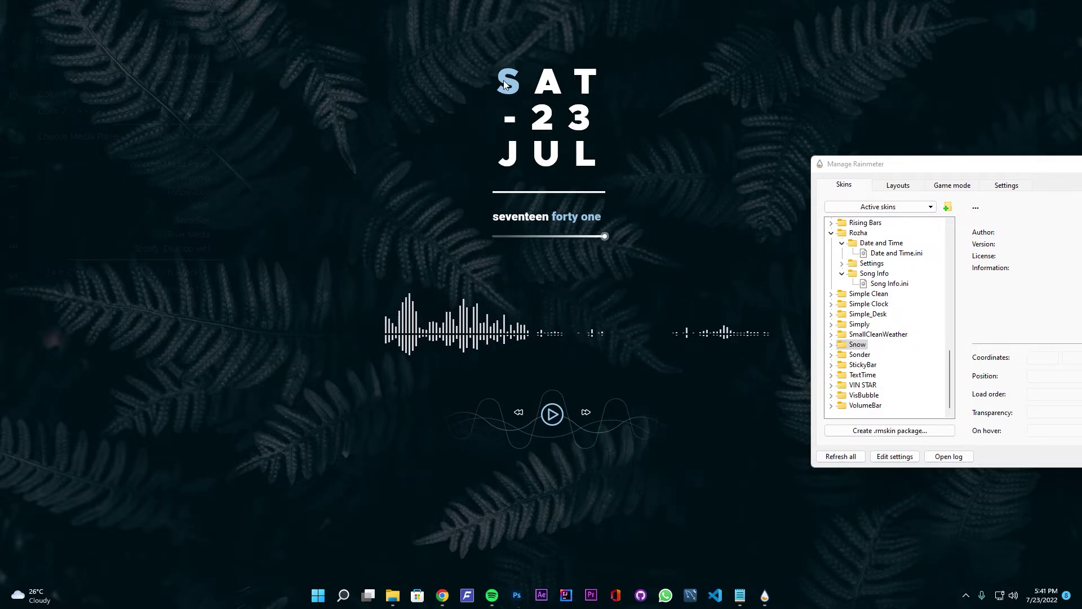
{"action": "left_click", "coordinate": [182, 248]}
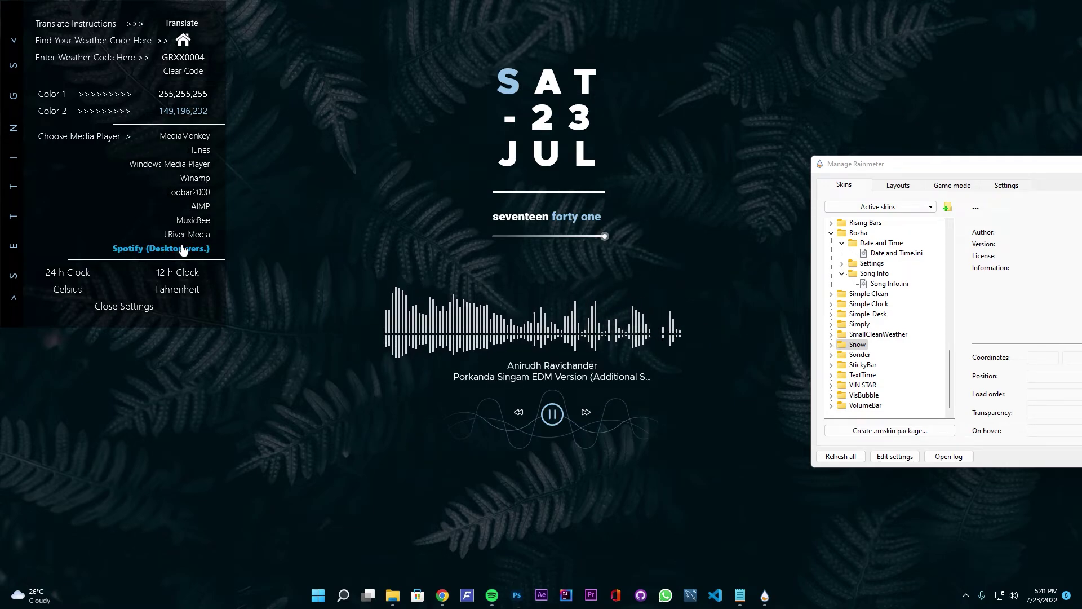
{"action": "left_click", "coordinate": [140, 312]}
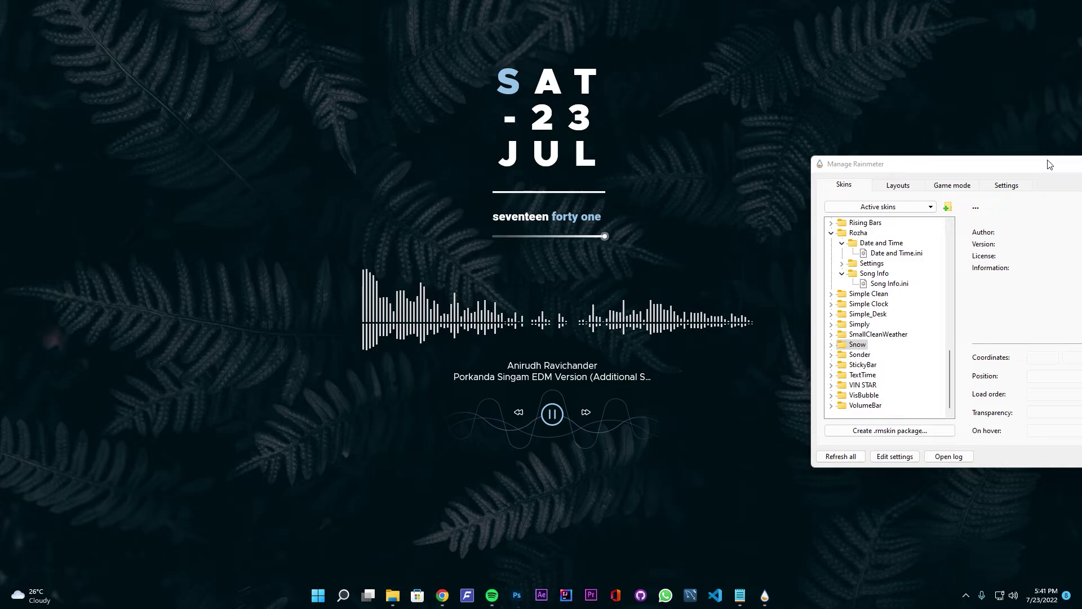
Move the Manage Rainmeter window fully on screen and close it
{"action": "left_click_drag", "start_coordinate": [1047, 170], "coordinate": [912, 78]}
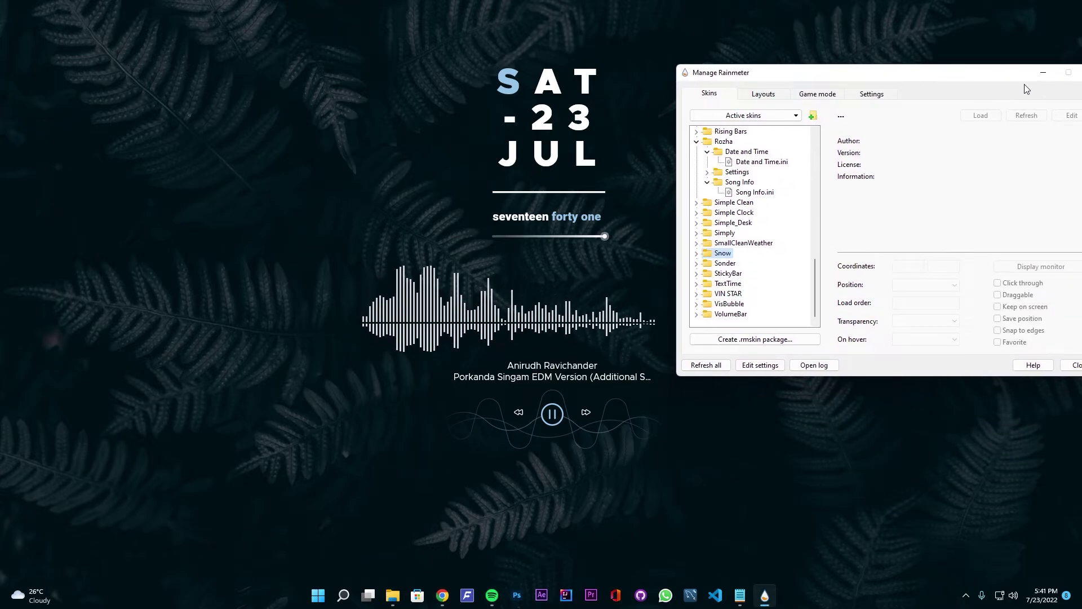
{"action": "left_click_drag", "start_coordinate": [1007, 80], "coordinate": [936, 78]}
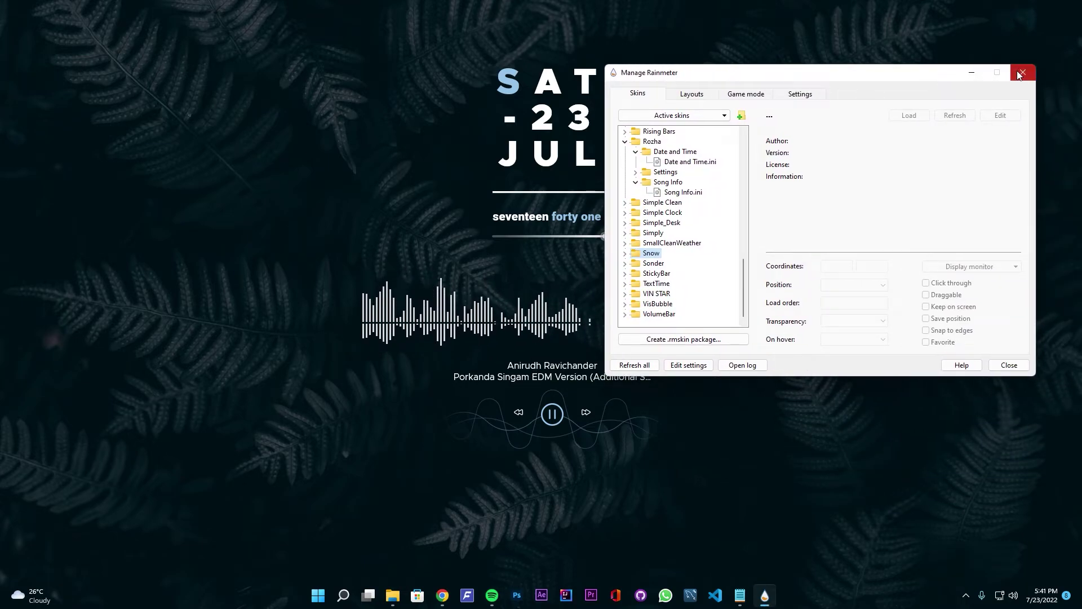
{"action": "left_click", "coordinate": [1018, 72]}
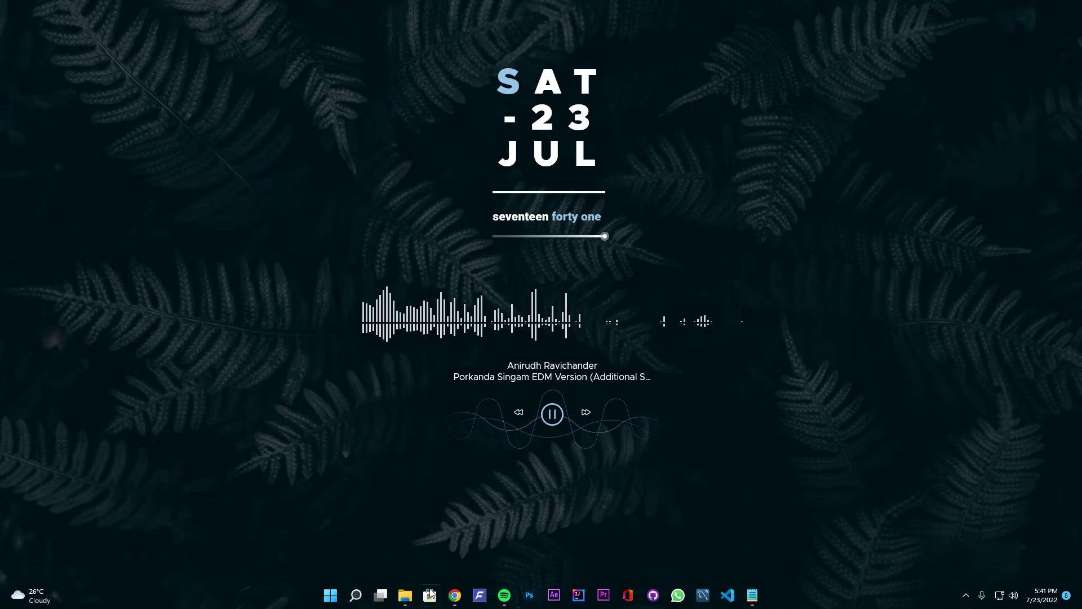
Copy the BeFunky blur link from Links.txt and load it in Chrome
{"action": "left_click", "coordinate": [752, 596]}
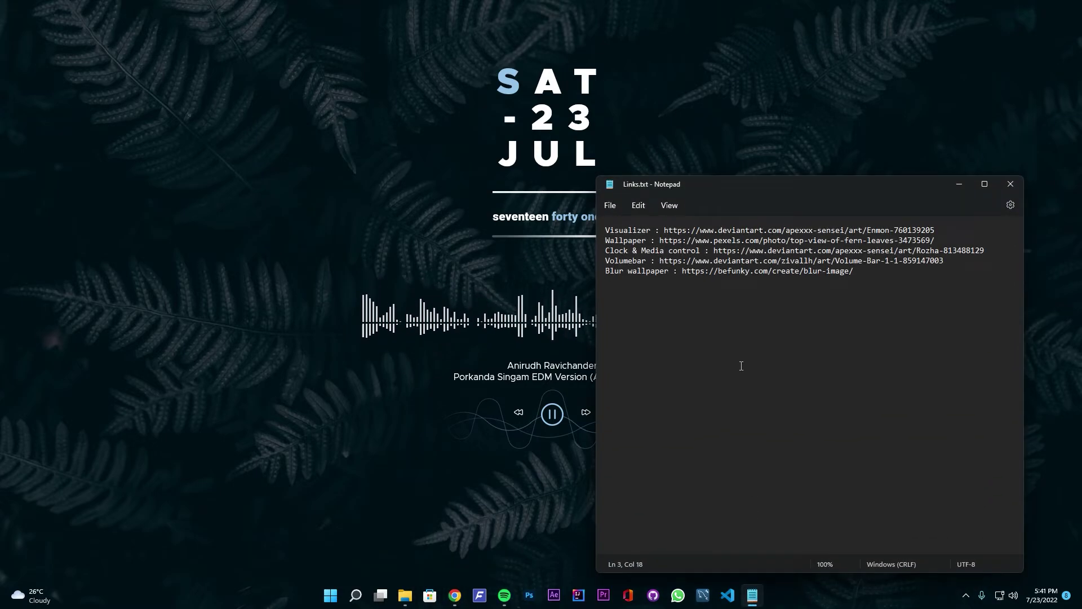
{"action": "left_click_drag", "start_coordinate": [682, 270], "coordinate": [858, 270]}
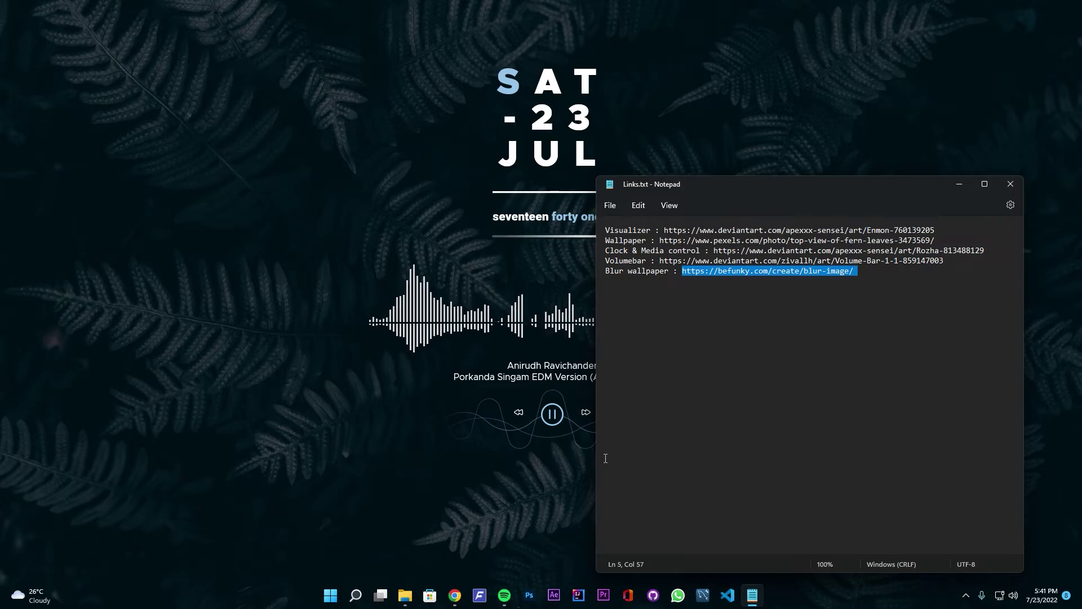
{"action": "key", "text": "alt+Tab"}
{"action": "left_click", "coordinate": [115, 32]}
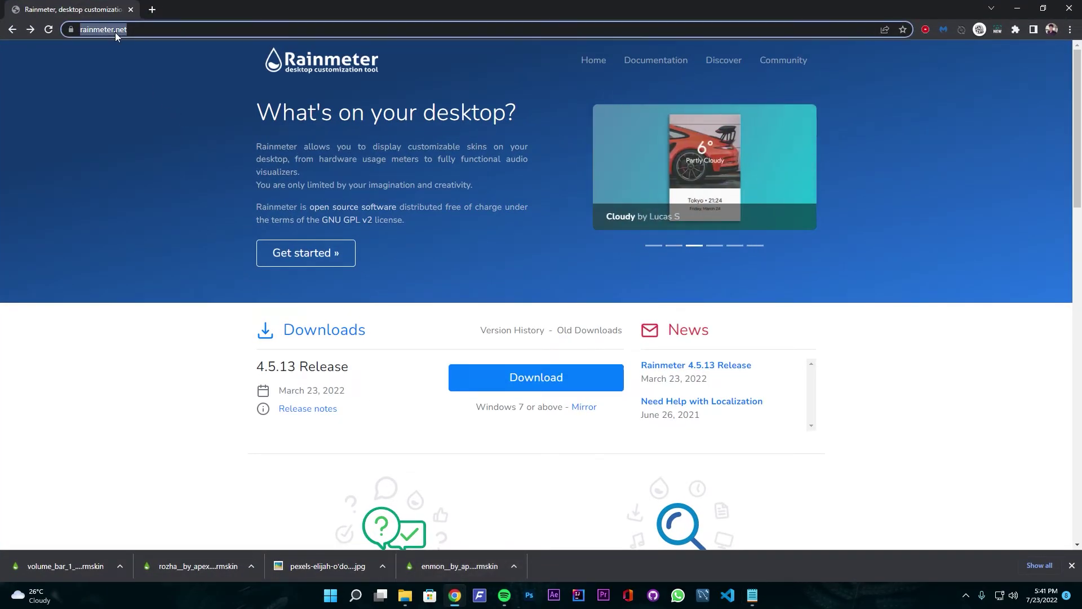
{"action": "type", "text": "https://befunky.com/create/blur-image/"}
{"action": "key", "text": "Return"}
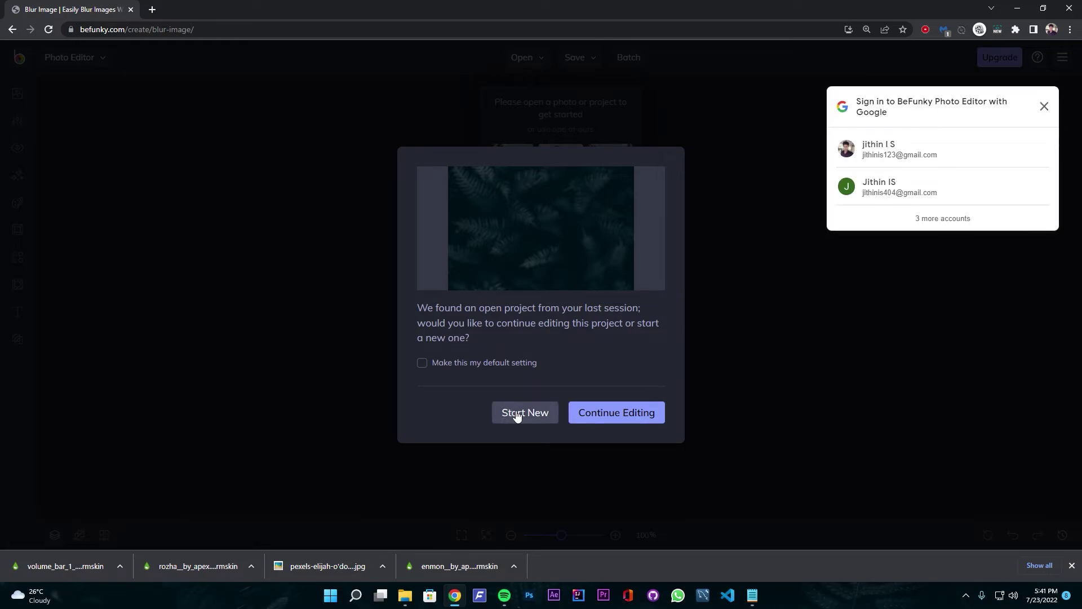
Start a new BeFunky project with the fern JPG and apply the blur
{"action": "left_click", "coordinate": [513, 412]}
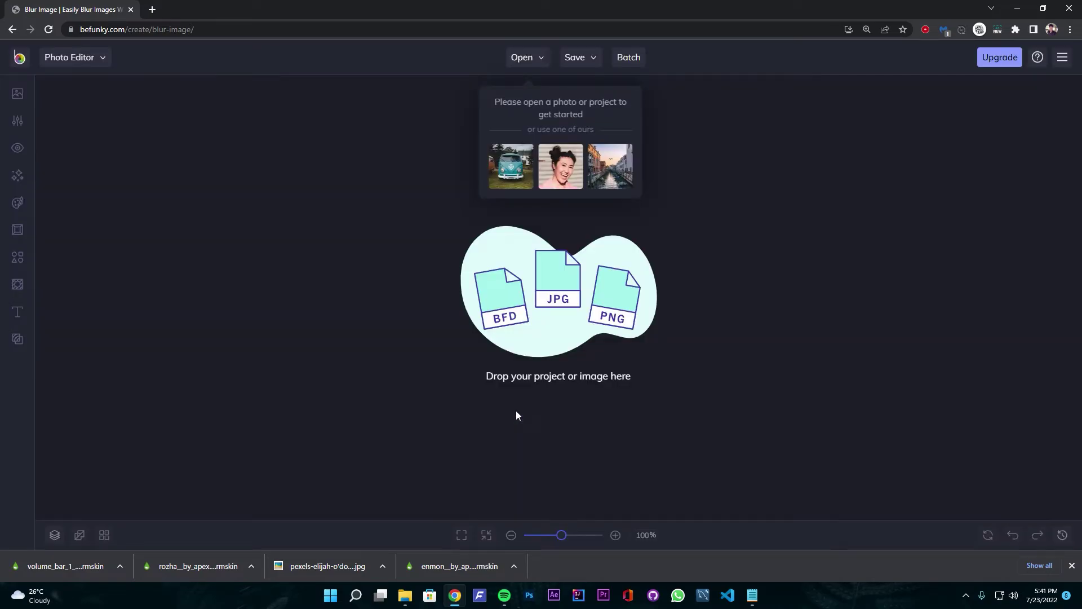
{"action": "left_click", "coordinate": [535, 62]}
{"action": "left_click", "coordinate": [552, 103]}
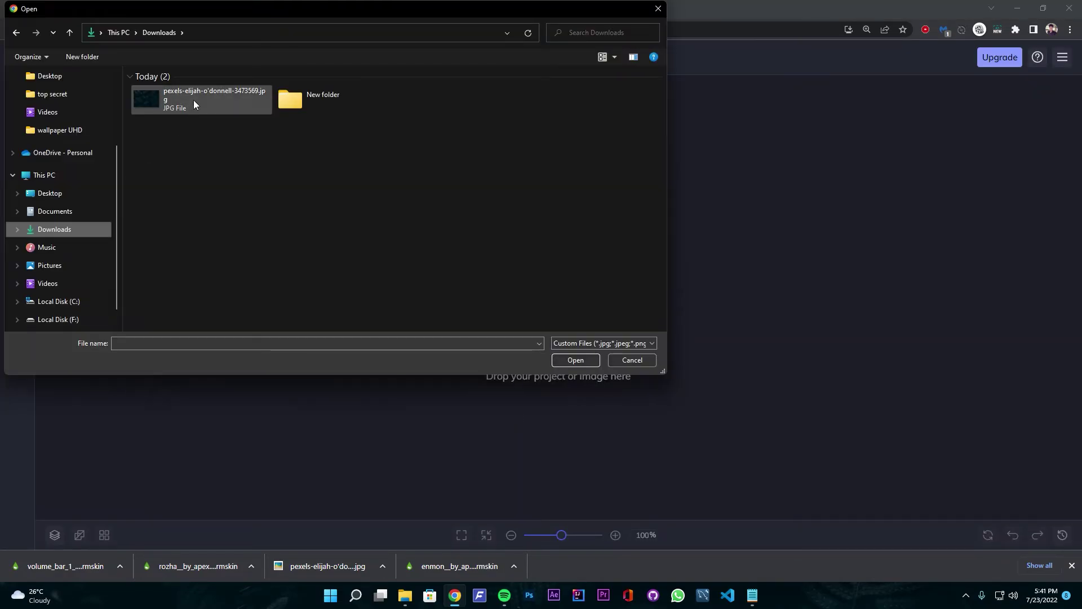
{"action": "left_click", "coordinate": [194, 100]}
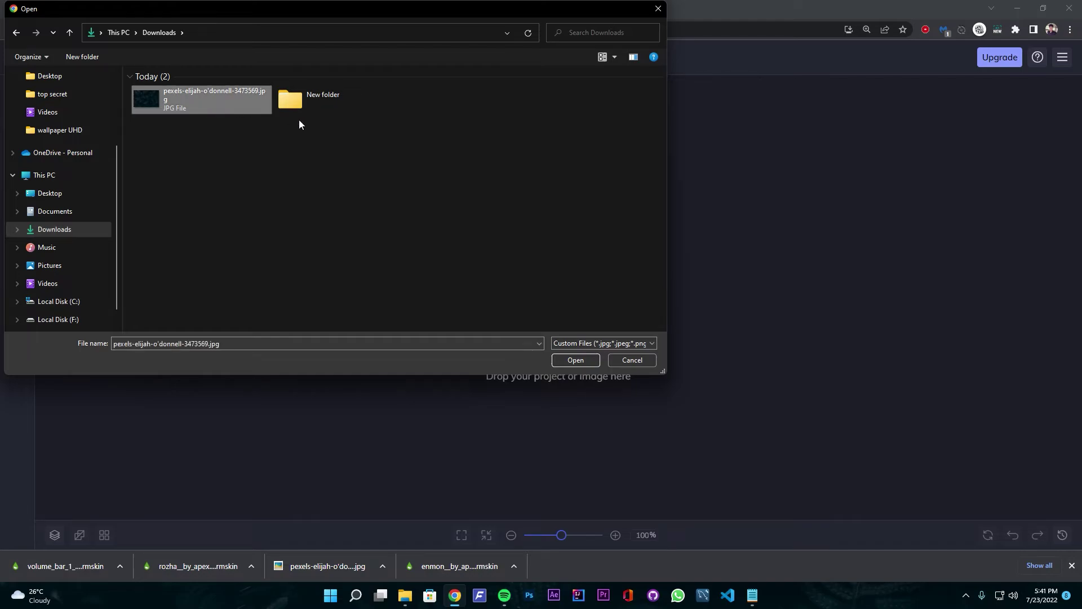
{"action": "left_click", "coordinate": [580, 364]}
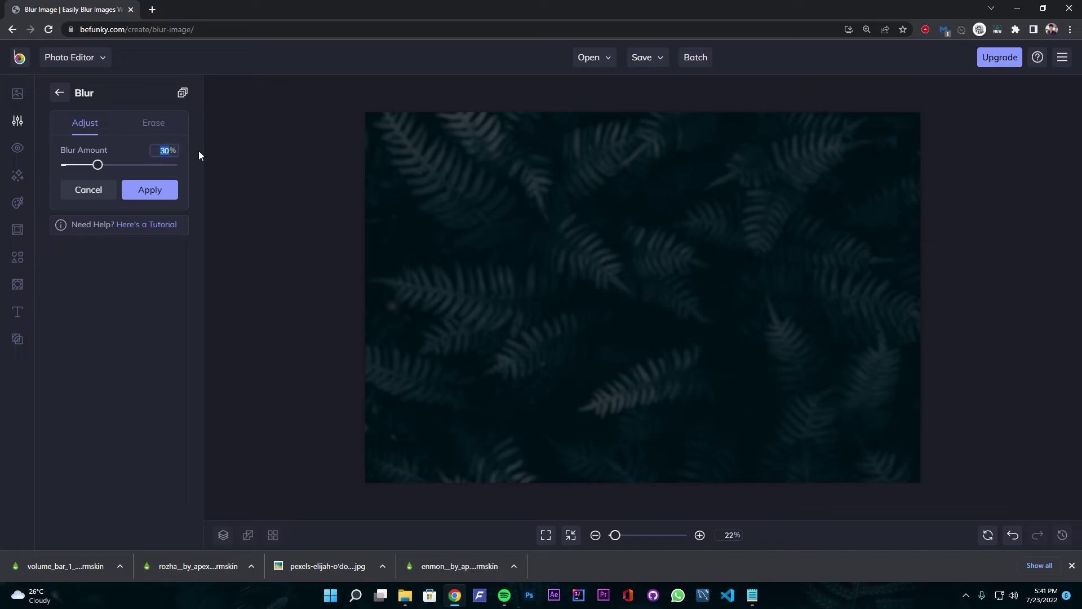
{"action": "left_click", "coordinate": [154, 204]}
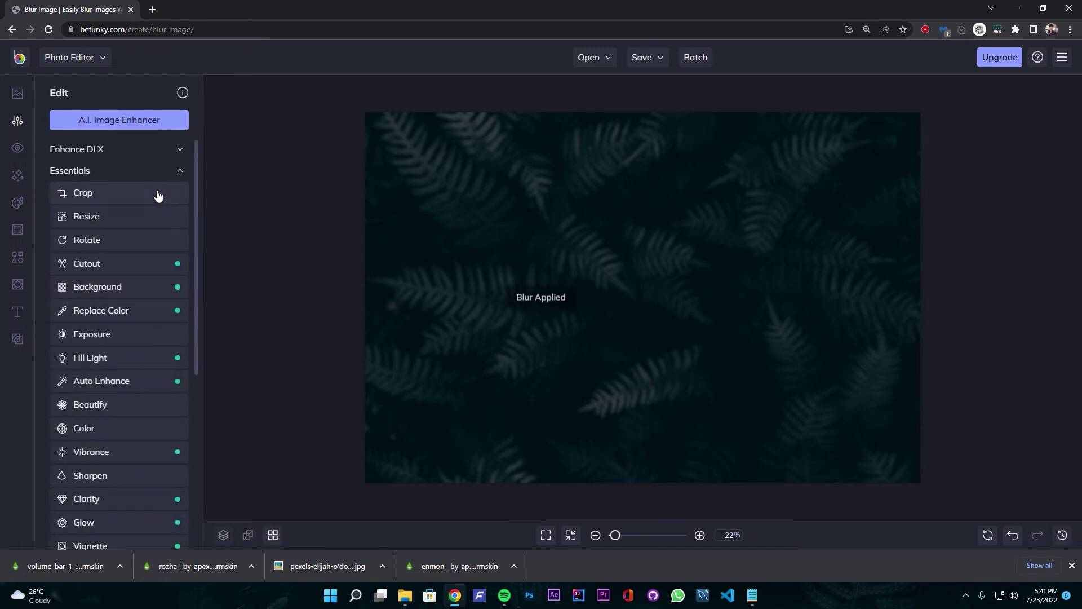
Save the blurred photo to the computer as a PNG
{"action": "left_click", "coordinate": [648, 68]}
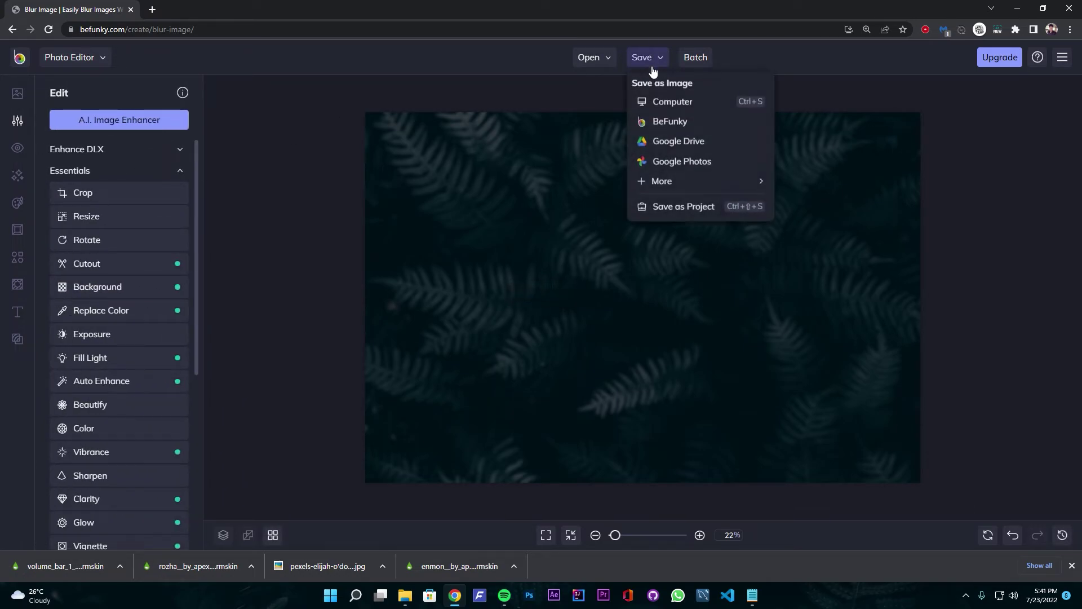
{"action": "left_click", "coordinate": [665, 102]}
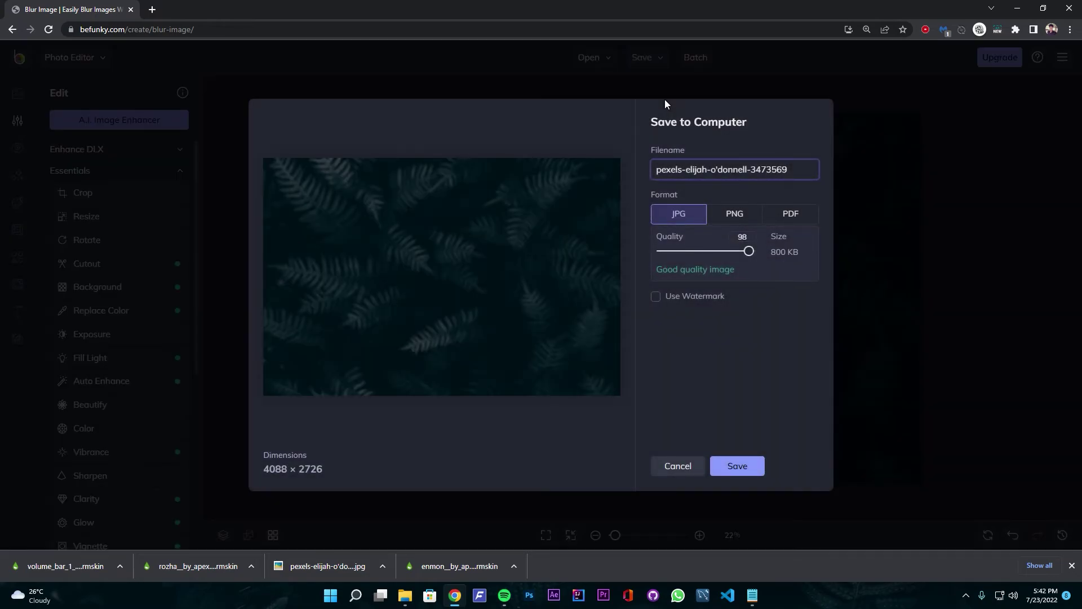
{"action": "left_click", "coordinate": [732, 222]}
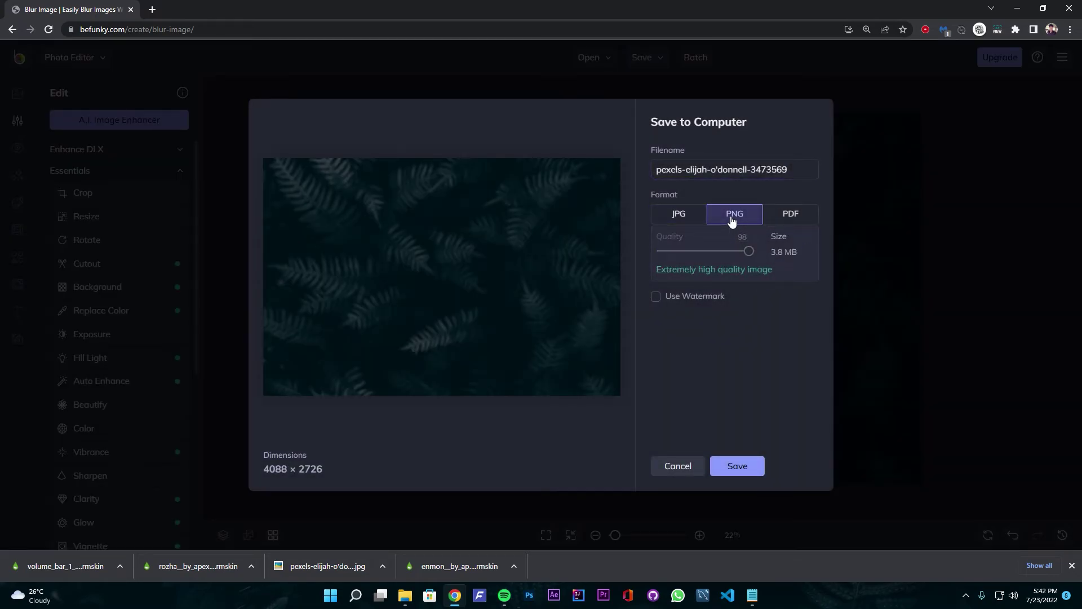
{"action": "left_click", "coordinate": [734, 465]}
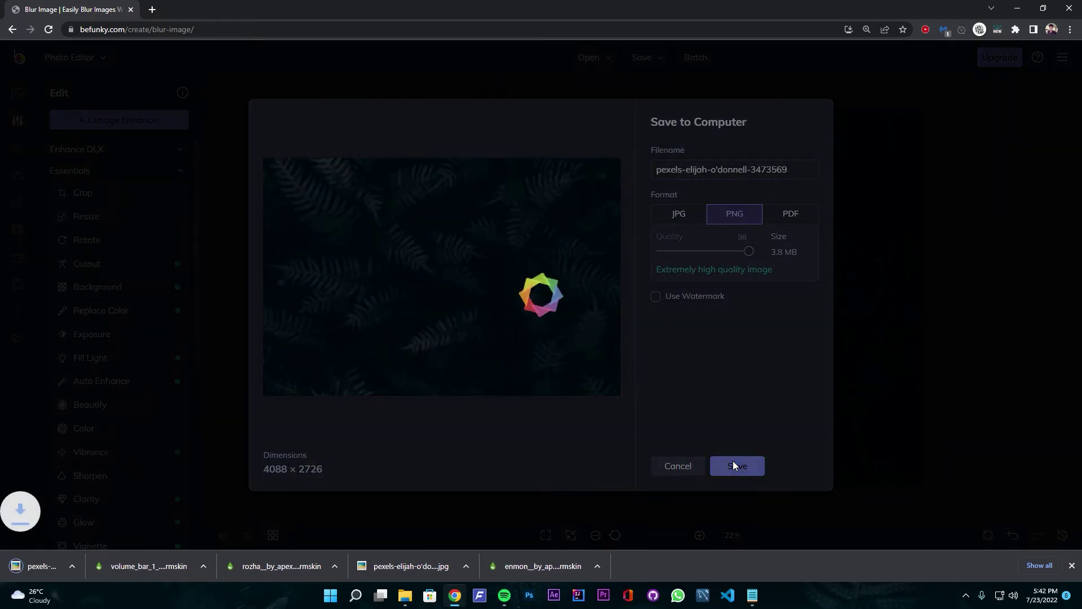
Make the blurred fern PNG from Downloads the wallpaper, then reposition the visualizer
{"action": "left_click", "coordinate": [396, 599]}
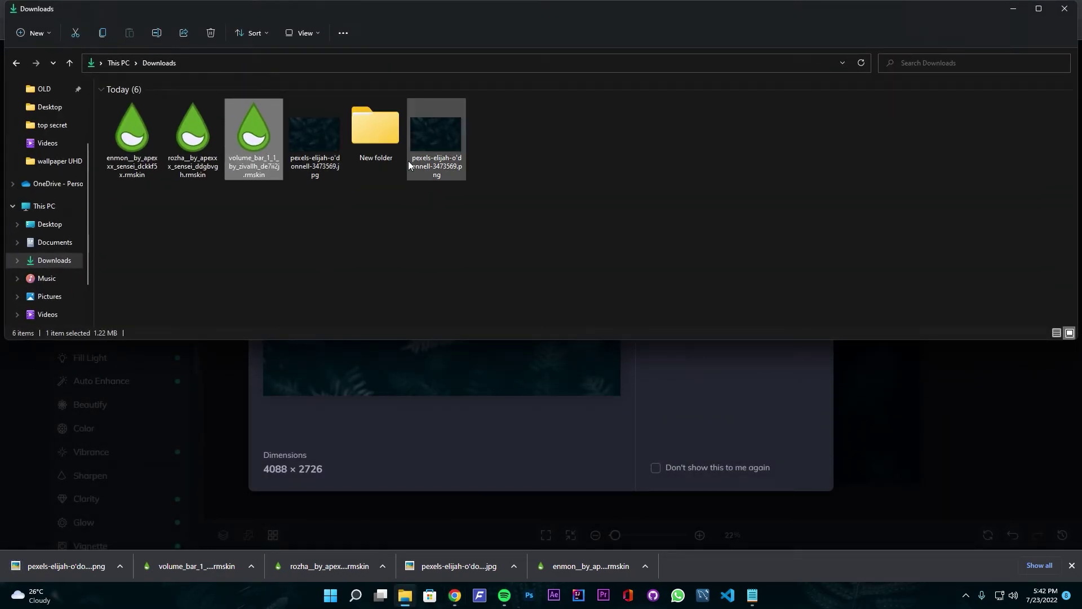
{"action": "left_click", "coordinate": [425, 164]}
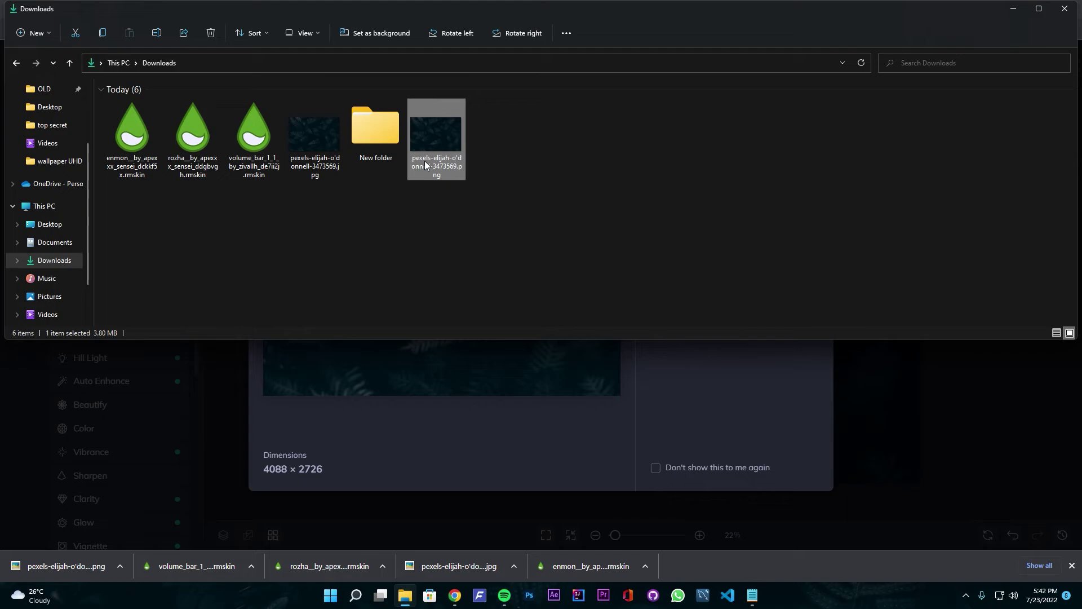
{"action": "right_click", "coordinate": [438, 127]}
{"action": "left_click", "coordinate": [480, 218]}
{"action": "key", "text": "super+d"}
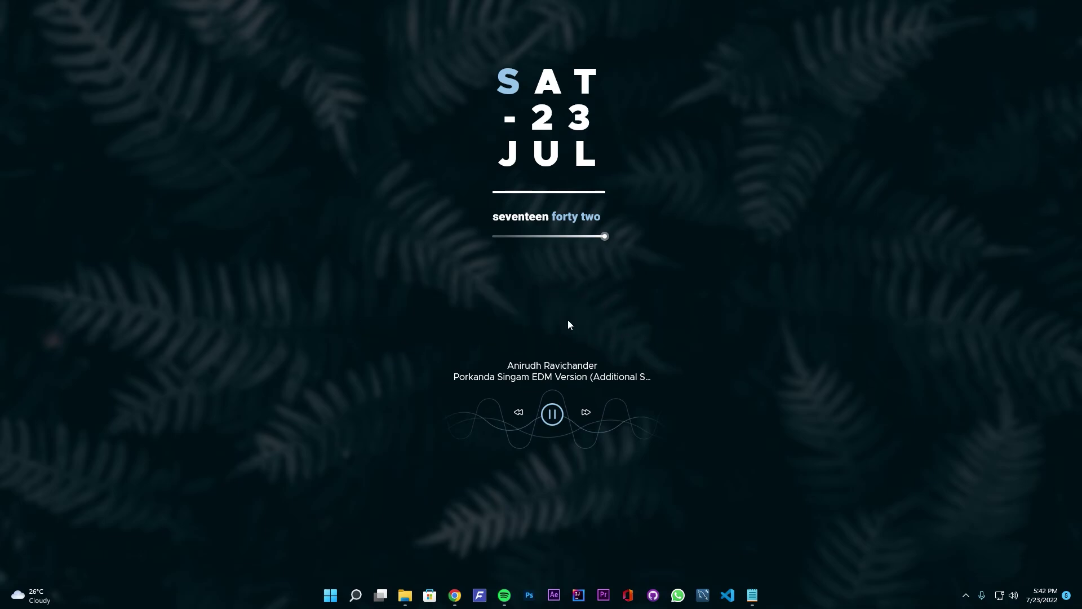
{"action": "left_click_drag", "start_coordinate": [521, 279], "coordinate": [640, 319]}
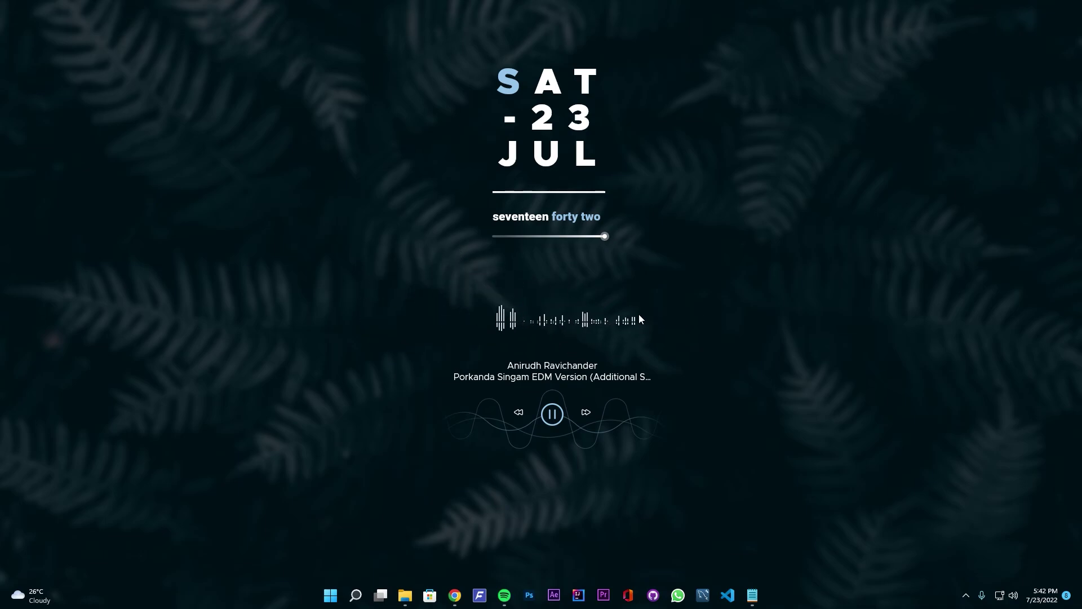